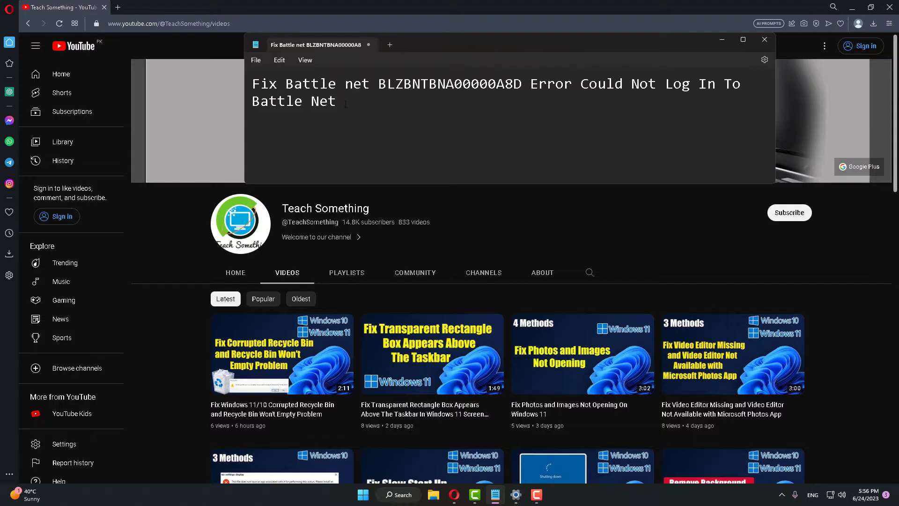
Minimize the Notepad note that shows the Battle net error title.
left_click_drag(346, 104, 256, 85)
left_click(361, 105)
left_click(722, 39)
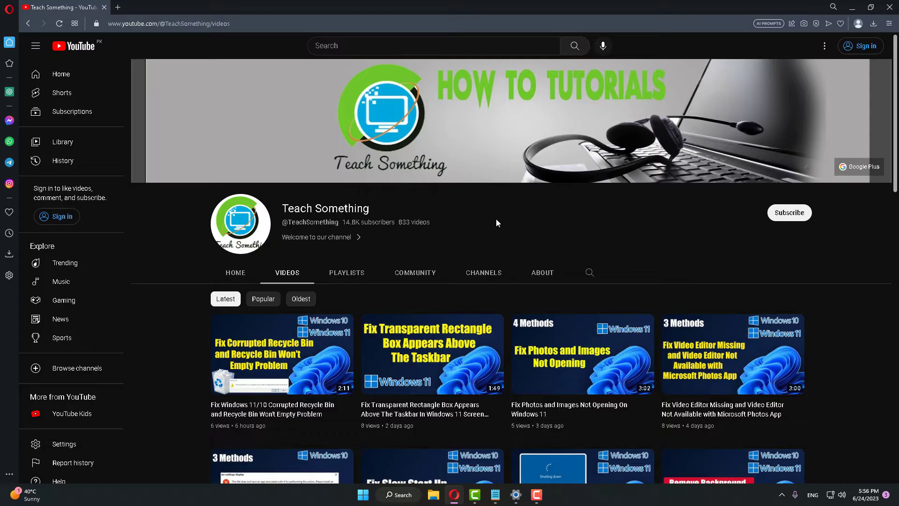
Open Control Panel and go through Network and Internet and the Network and Sharing Center to the adapter settings.
left_click(364, 495)
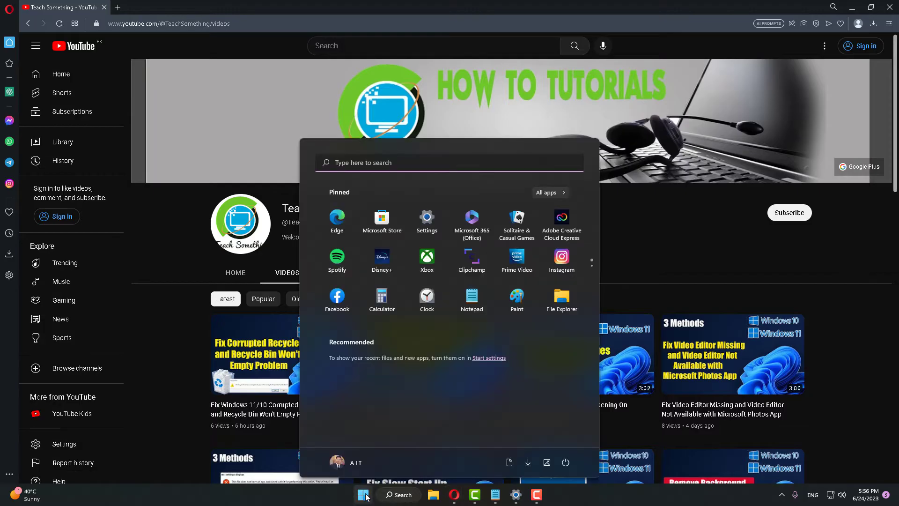
left_click(405, 495)
type("cont")
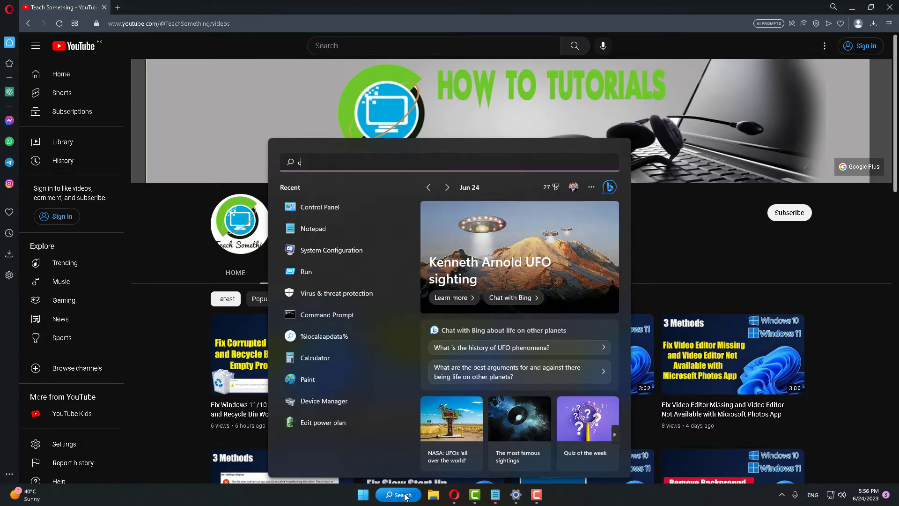
left_click(347, 235)
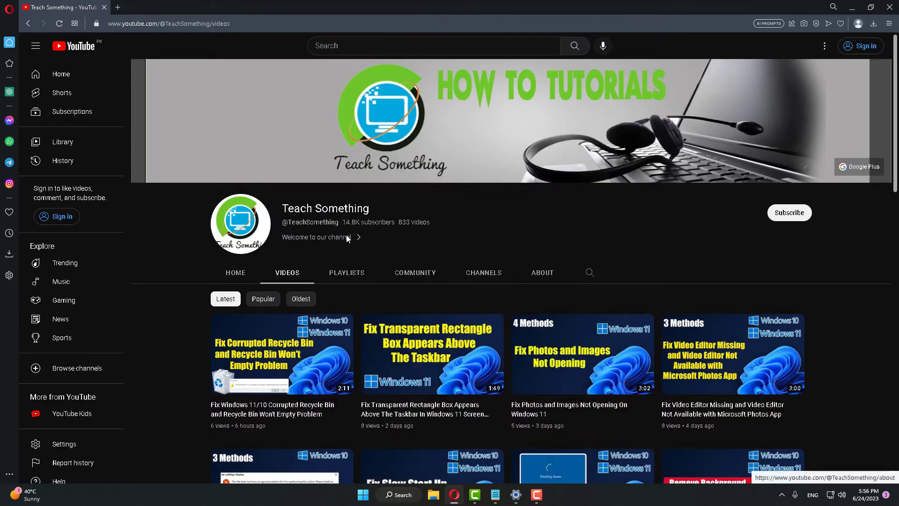
left_click(357, 116)
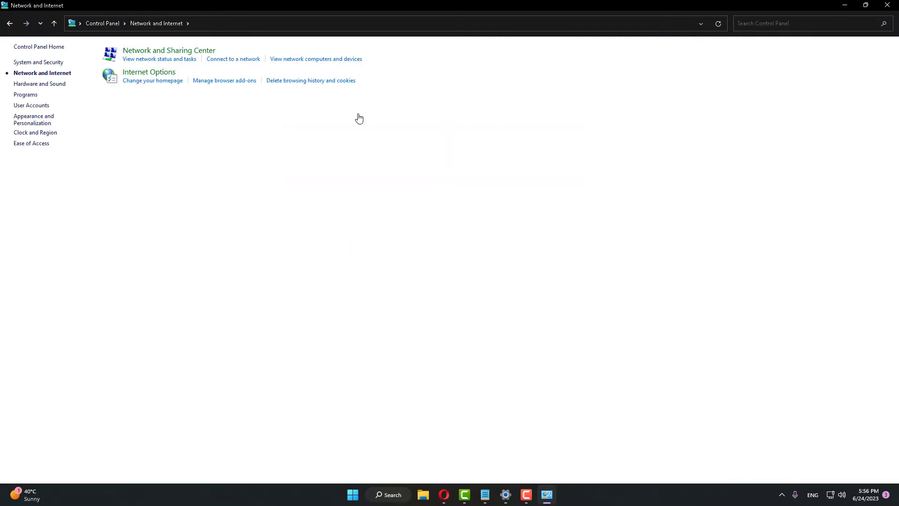
left_click(178, 52)
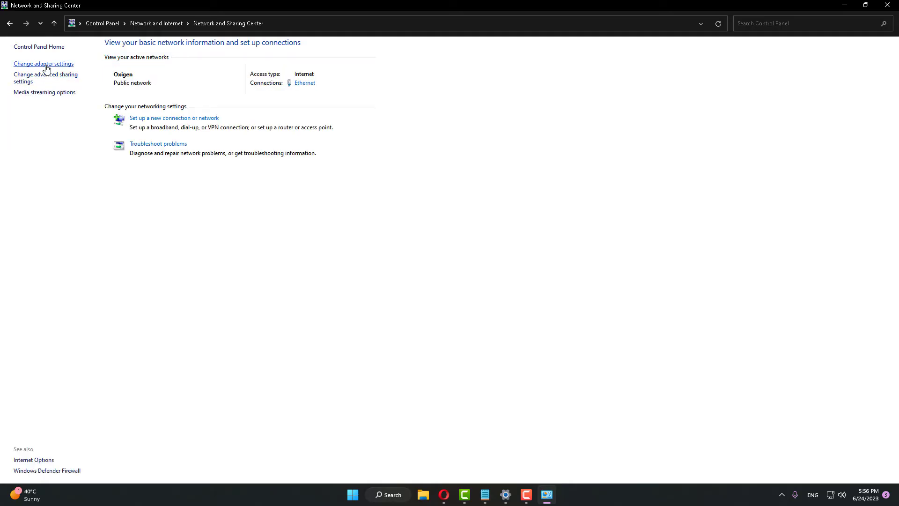
left_click(47, 64)
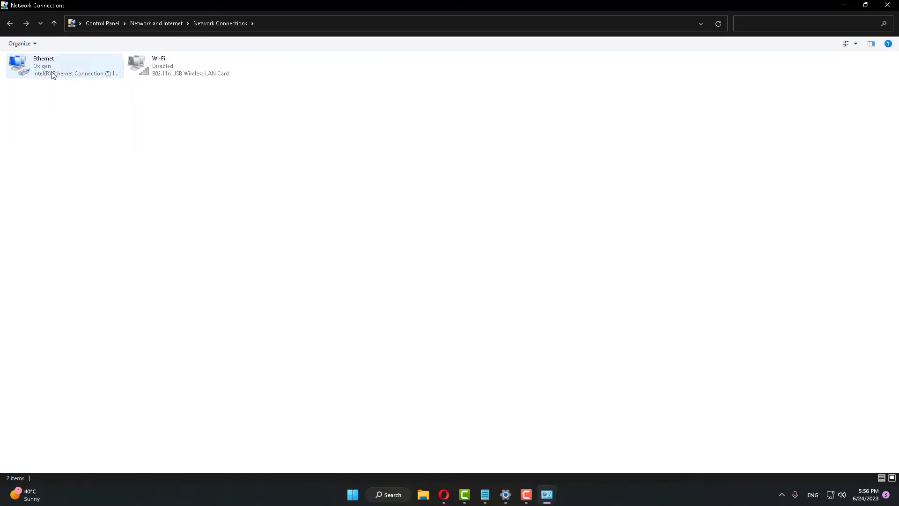
Open the Internet Protocol Version 4 (TCP/IPv4) properties of the Ethernet adapter.
left_click(53, 74)
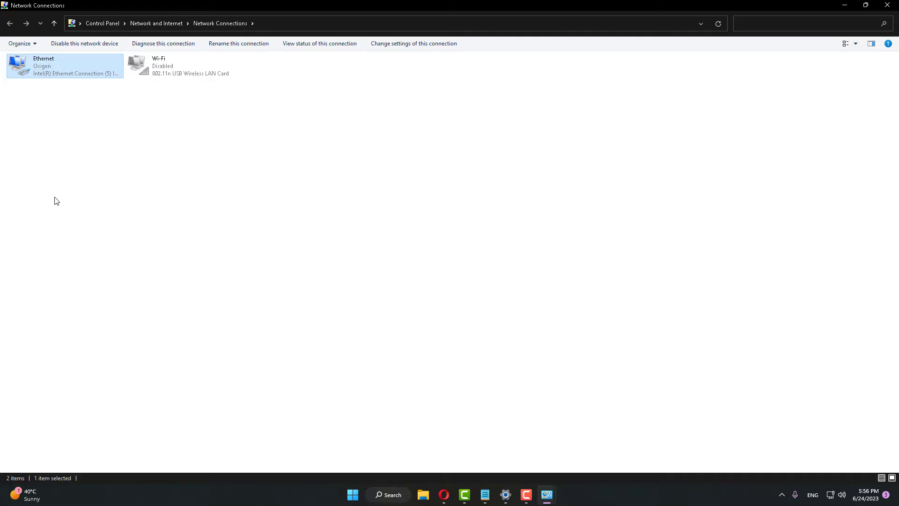
right_click(39, 64)
left_click(65, 156)
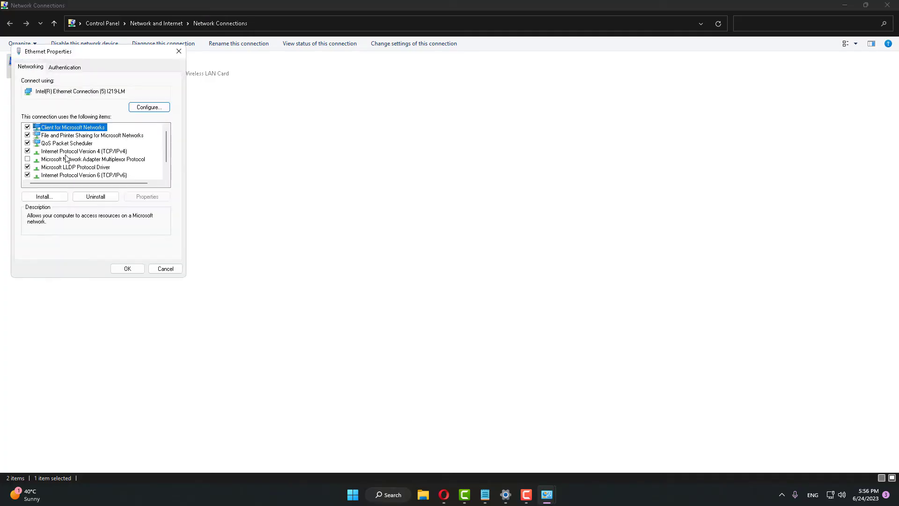
left_click(80, 153)
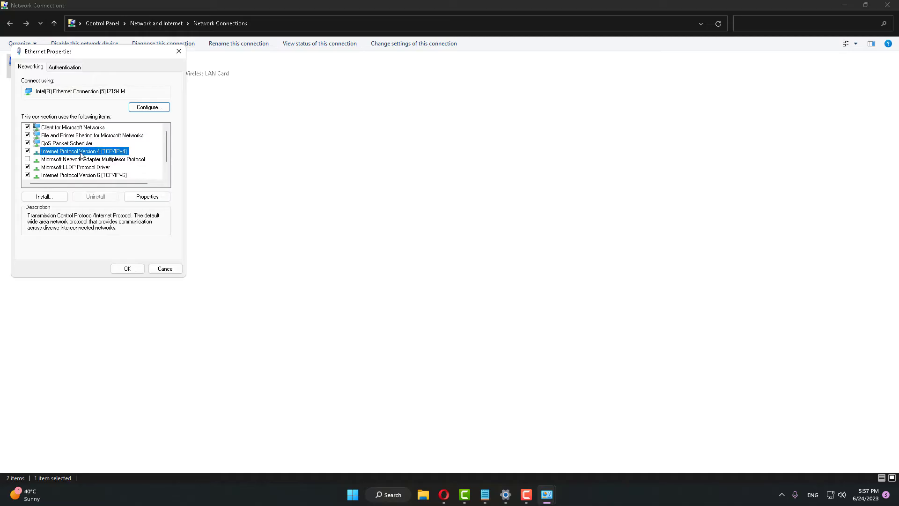
left_click(148, 197)
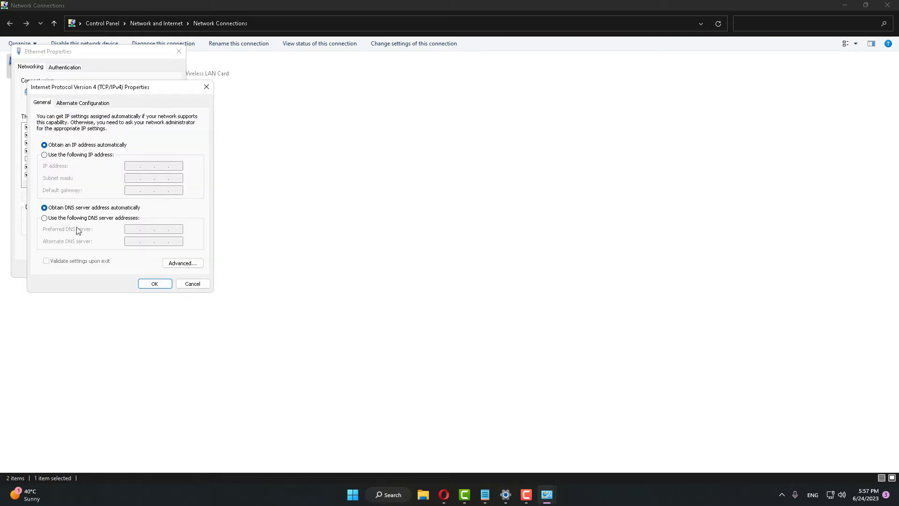
Set the preferred DNS server manually to 8.8.8.8, fill in the alternate server, save both property dialogs and close Control Panel.
left_click(44, 218)
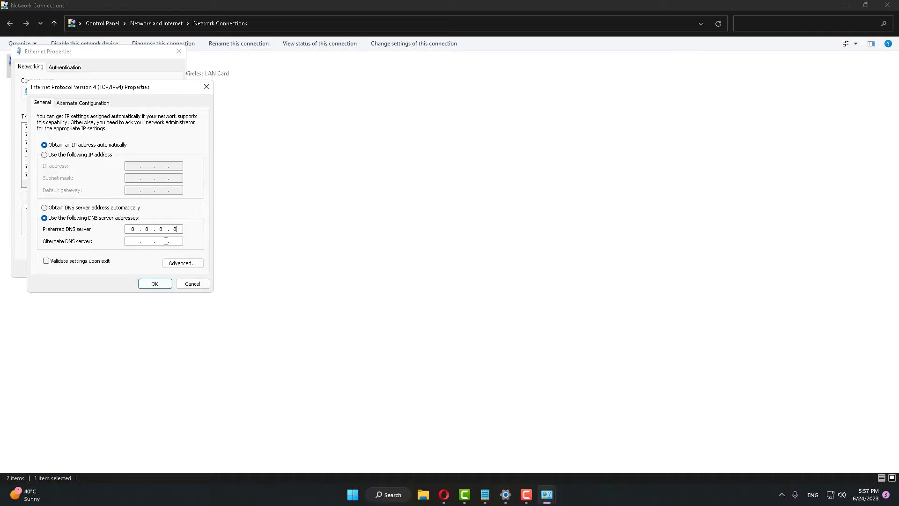
left_click(135, 241)
left_click(167, 284)
left_click(127, 269)
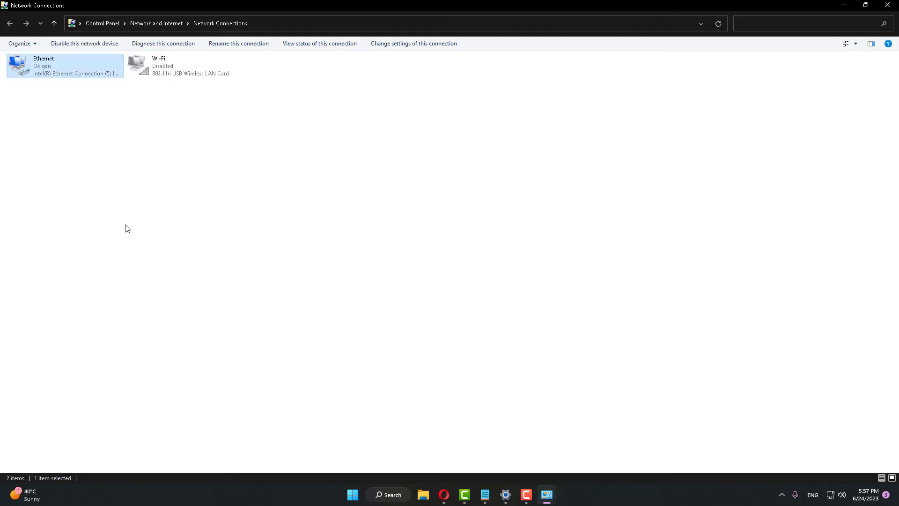
key("alt+Left")
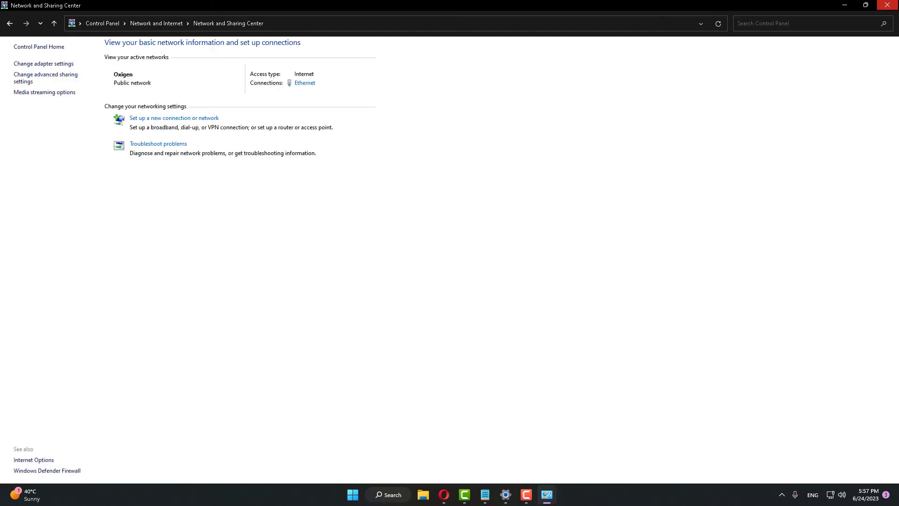
left_click(887, 5)
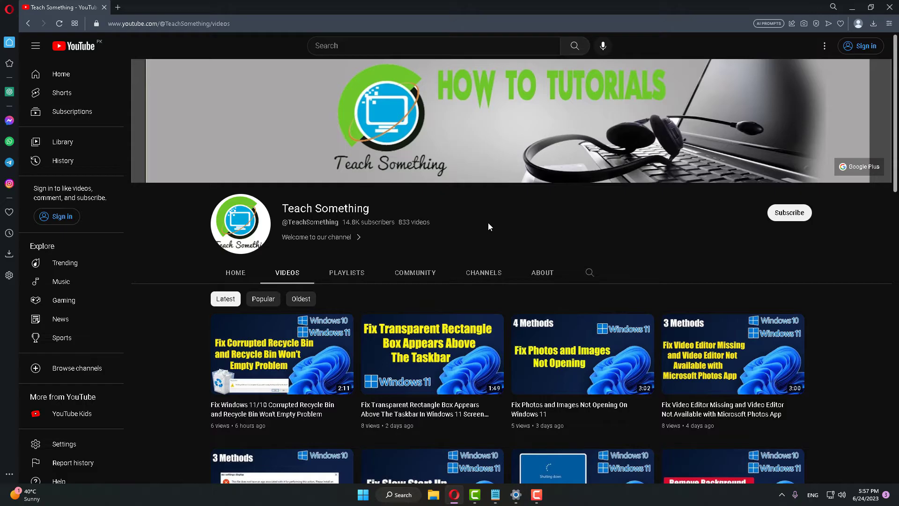
Find Command Prompt by searching for cmd, run it as administrator and reposition its window.
left_click(412, 500)
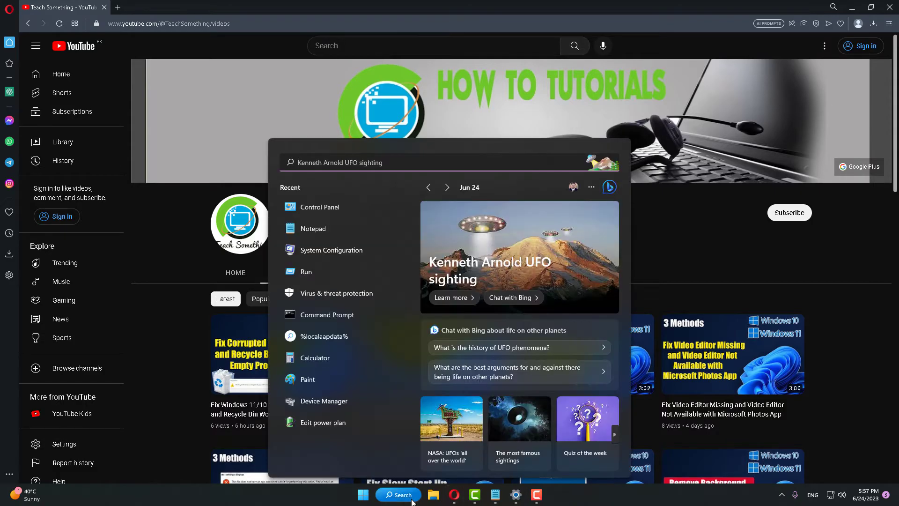
type("cmd")
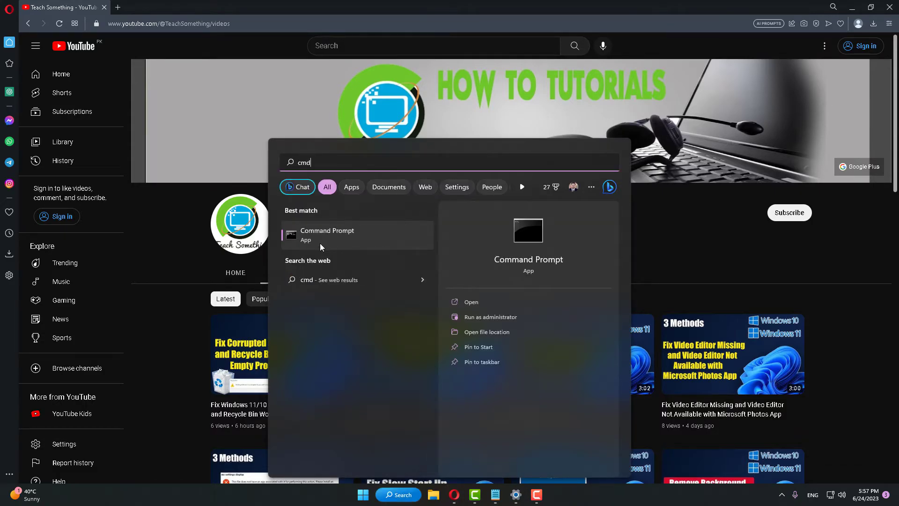
right_click(382, 236)
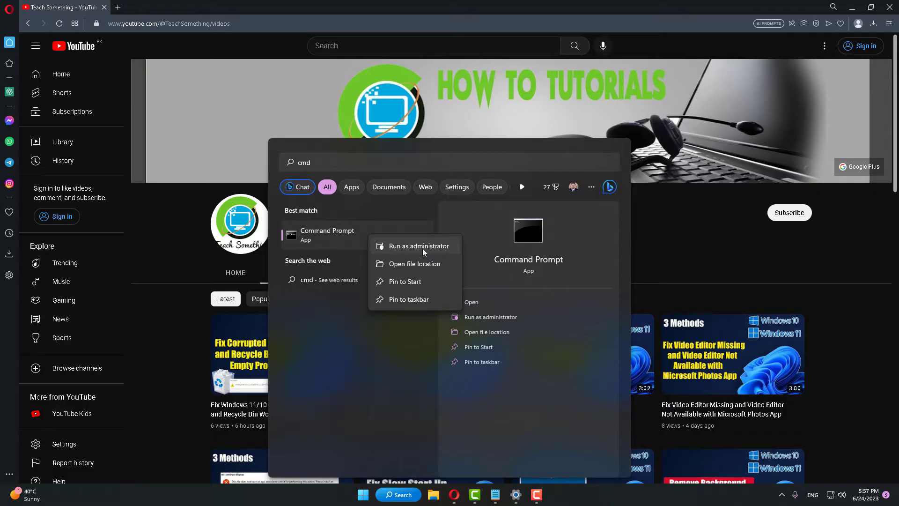
left_click(423, 248)
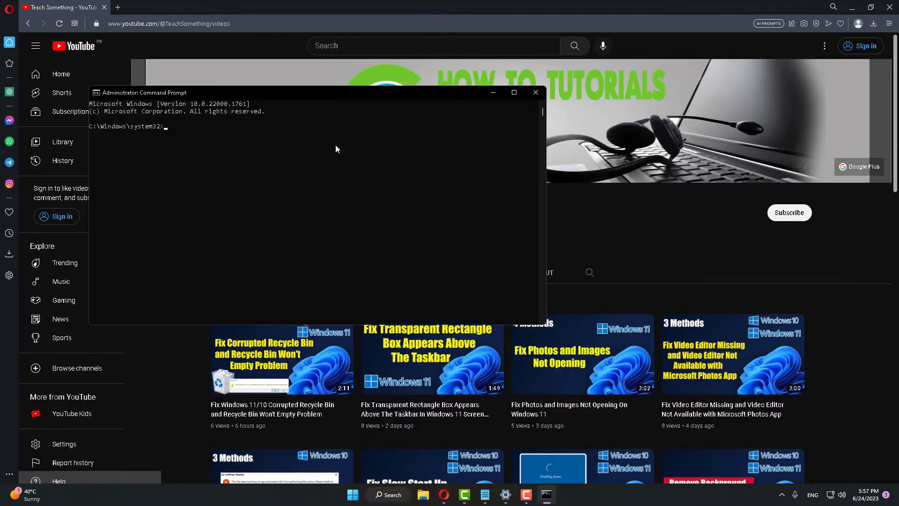
left_click_drag(316, 96, 482, 115)
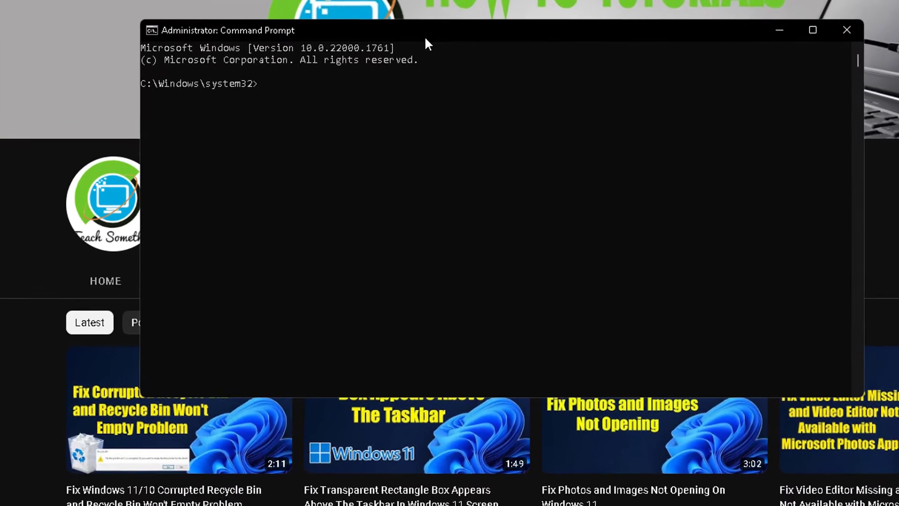
left_click_drag(424, 35, 411, 1)
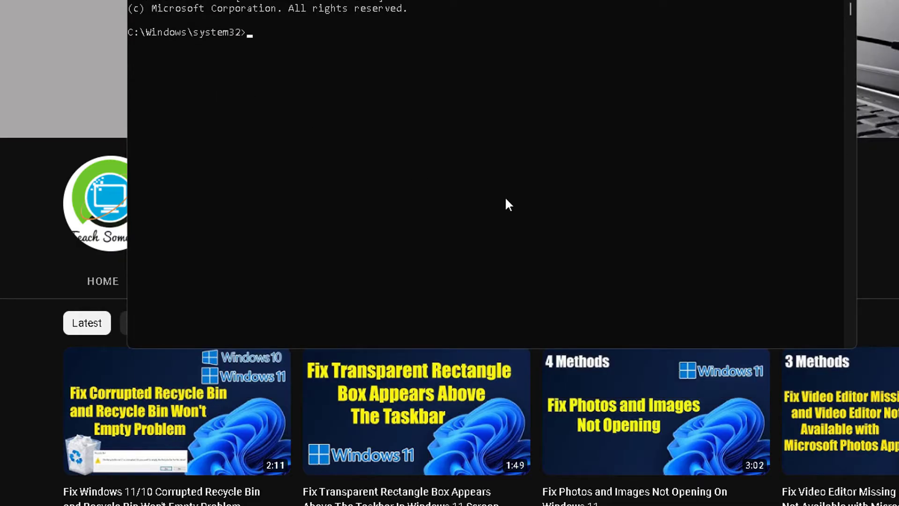
Flush the DNS cache with ipconfig /flushdns and reset IPv4 with netsh int ipv4 reset.
type("ipconfig /flushdns")
key("Return")
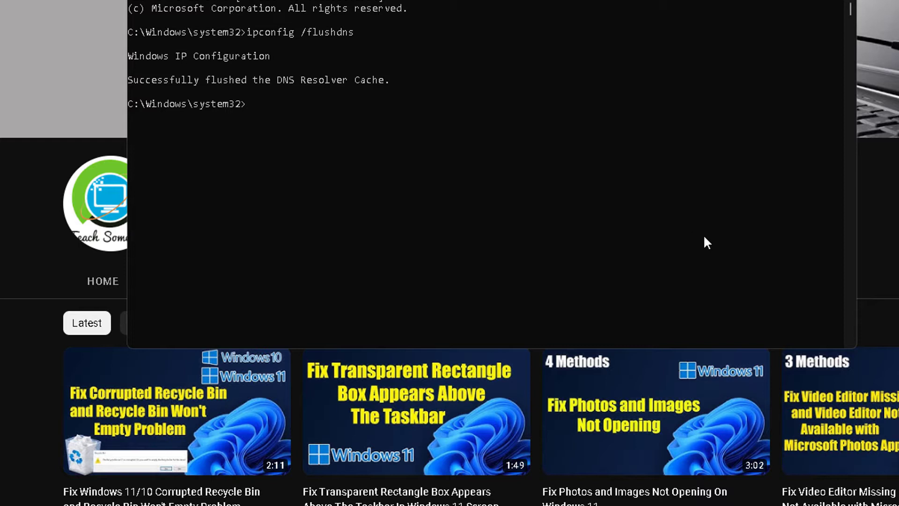
type("netsh int ipv4 reset")
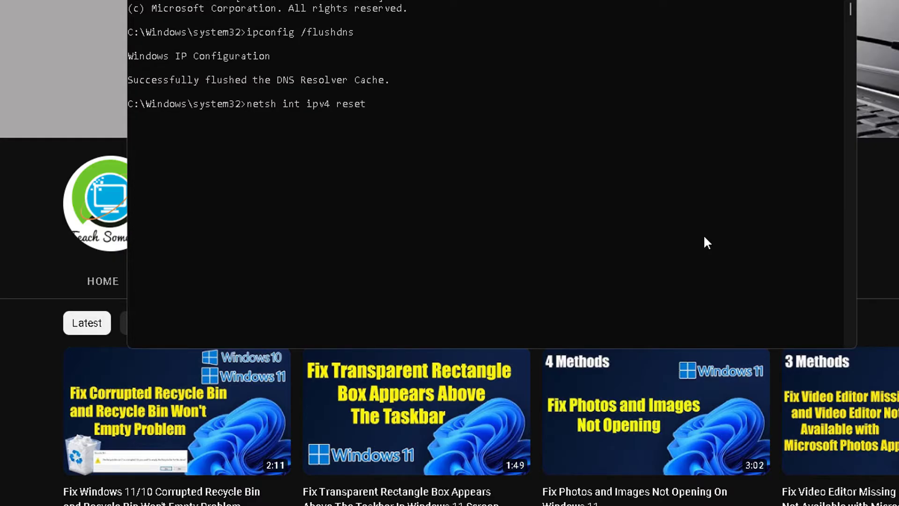
key("Return")
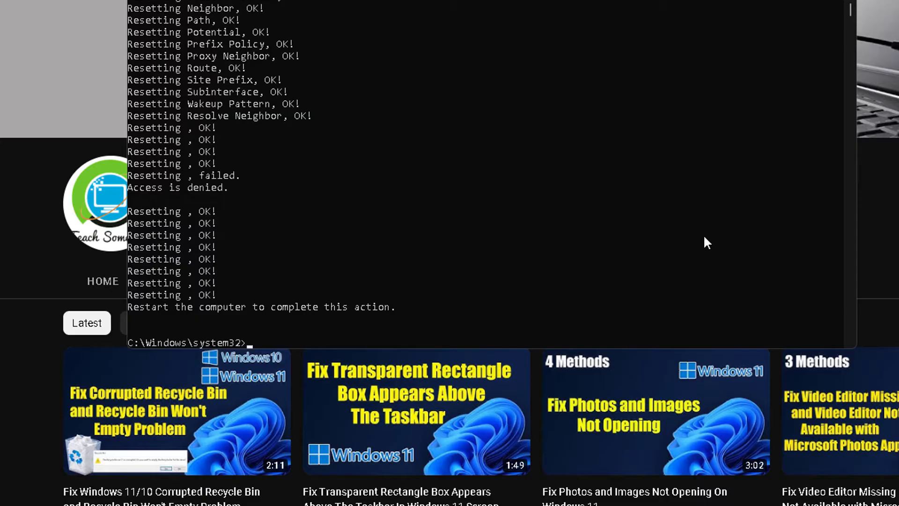
type("netsh int ipv6 reset")
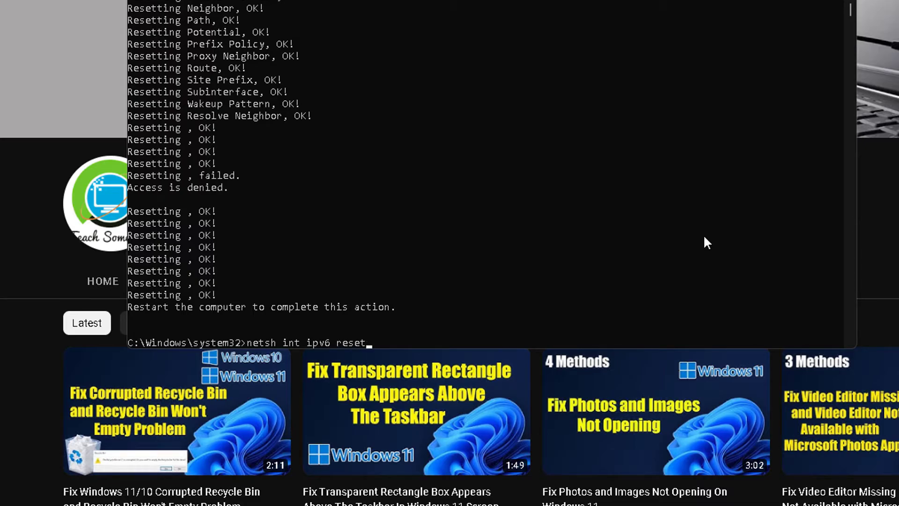
key("BackSpace")
key("BackSpace")
key("BackSpace")
key("BackSpace")
key("BackSpace")
key("BackSpace")
key("BackSpace")
key("BackSpace")
key("BackSpace")
key("BackSpace")
key("BackSpace")
key("BackSpace")
key("BackSpace")
key("BackSpace")
key("BackSpace")
key("BackSpace")
key("BackSpace")
key("BackSpace")
key("BackSpace")
key("BackSpace")
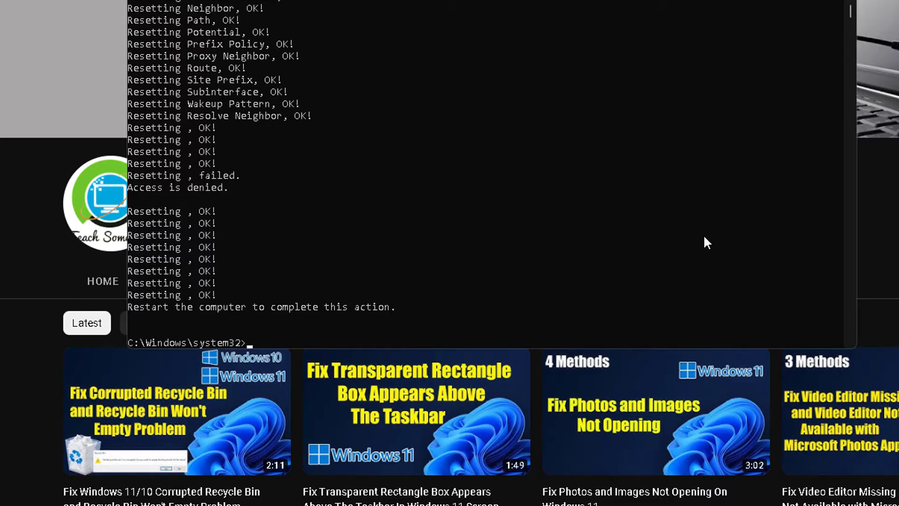
Reset the WinHTTP proxy with netsh winhttp reset proxy and the Winsock catalog with netsh winsock reset.
type("netsh winhttp reset")
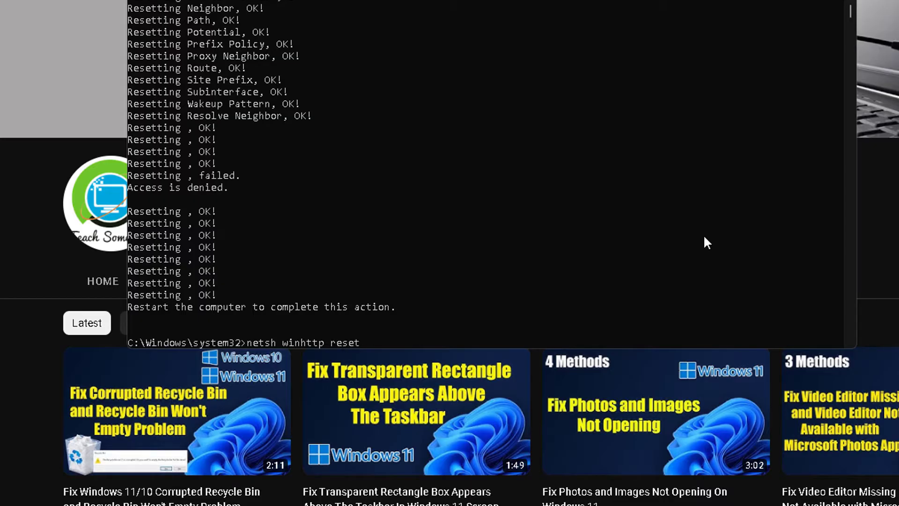
type(" proxy")
key("Return")
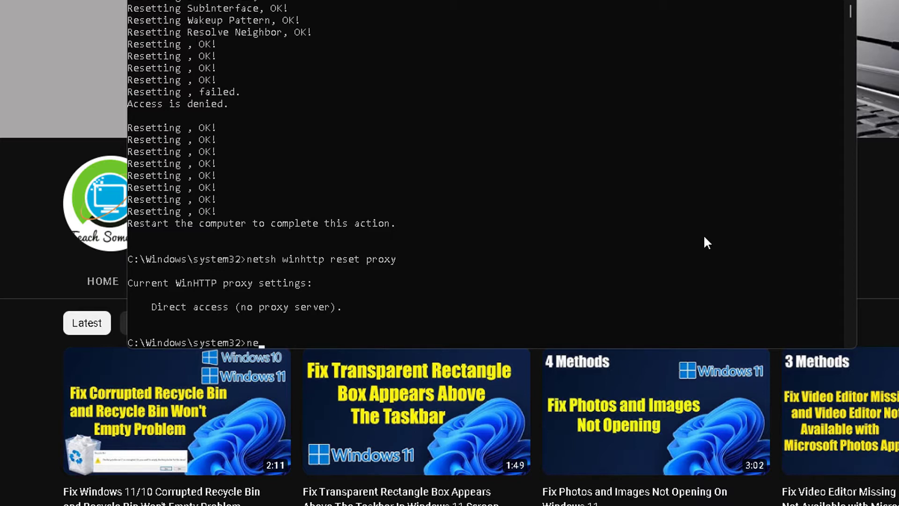
type("ck reset")
key("Return")
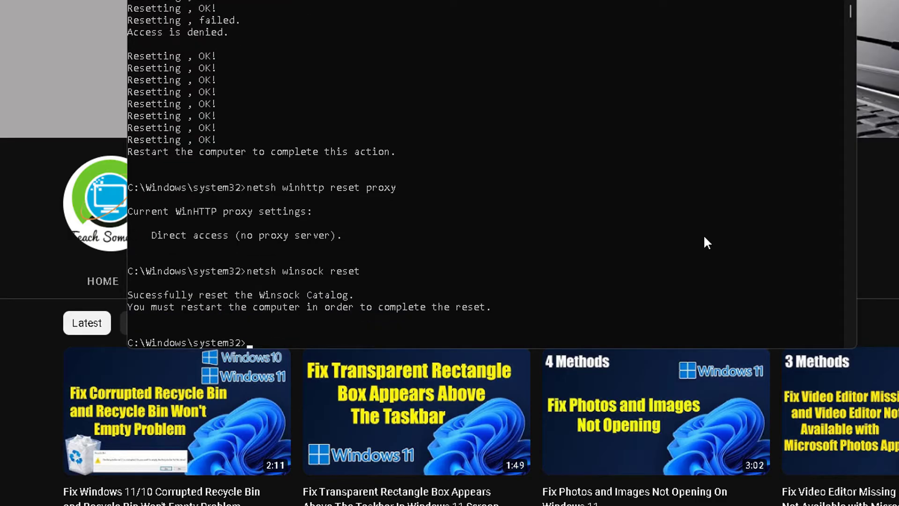
Release the current IP address with ipconfig /release.
type("ipconfig /resle")
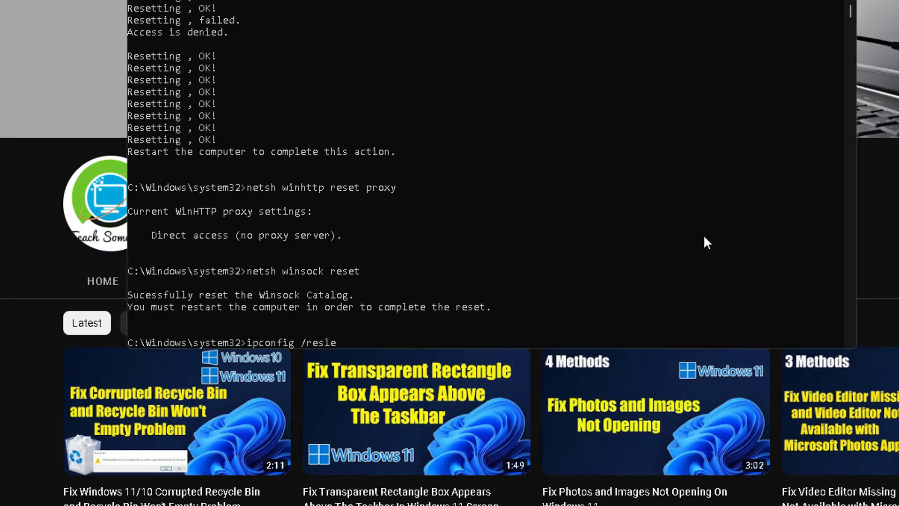
key("BackSpace")
key("BackSpace")
key("BackSpace")
key("BackSpace")
key("BackSpace")
key("BackSpace")
key("BackSpace")
key("BackSpace")
key("BackSpace")
key("BackSpace")
key("BackSpace")
key("BackSpace")
key("BackSpace")
key("BackSpace")
type("pconfig /release")
key("Return")
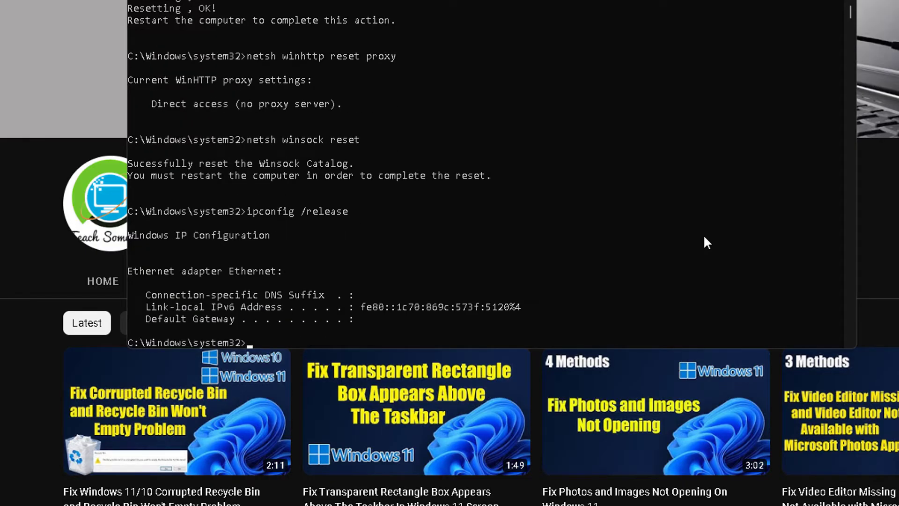
Renew the IP address with ipconfig /renew and re-register the DNS records with ipconfig /registerdns.
type("ipconfig /renew")
key("Return")
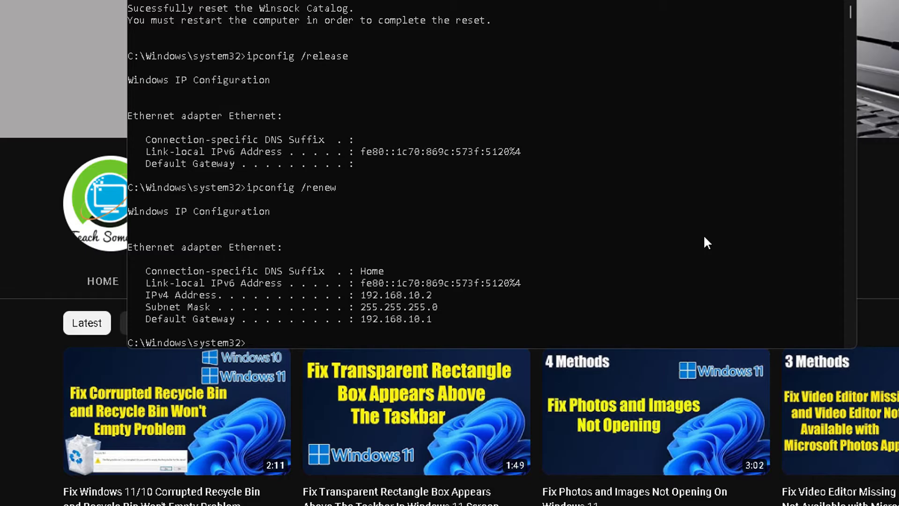
type("ipconfig /regis")
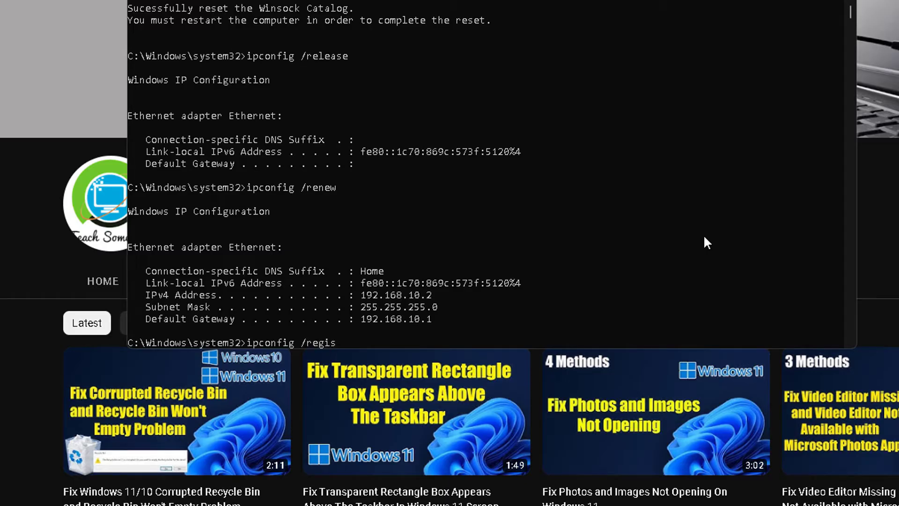
type("terdns")
key("Return")
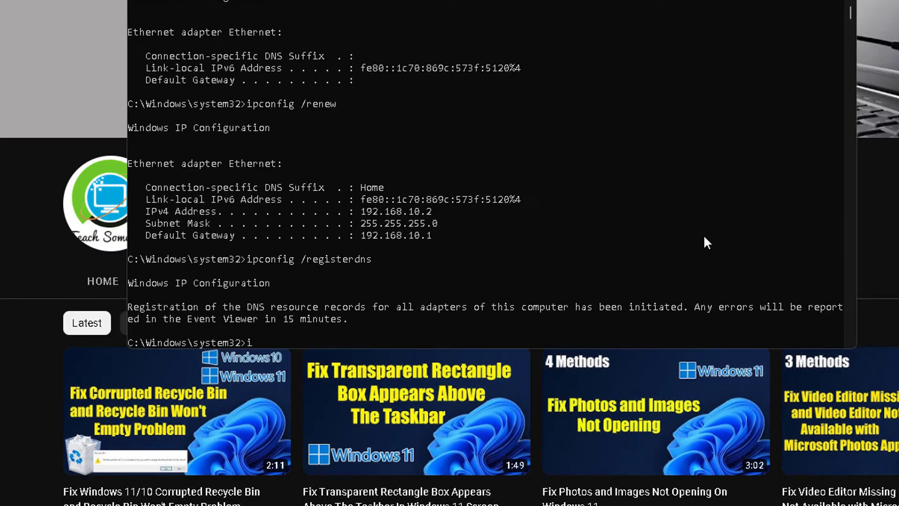
Reset the TCP parameters with netsh interface tcp reset and the IP stack with netsh int ip reset.
type("netsh interface tc")
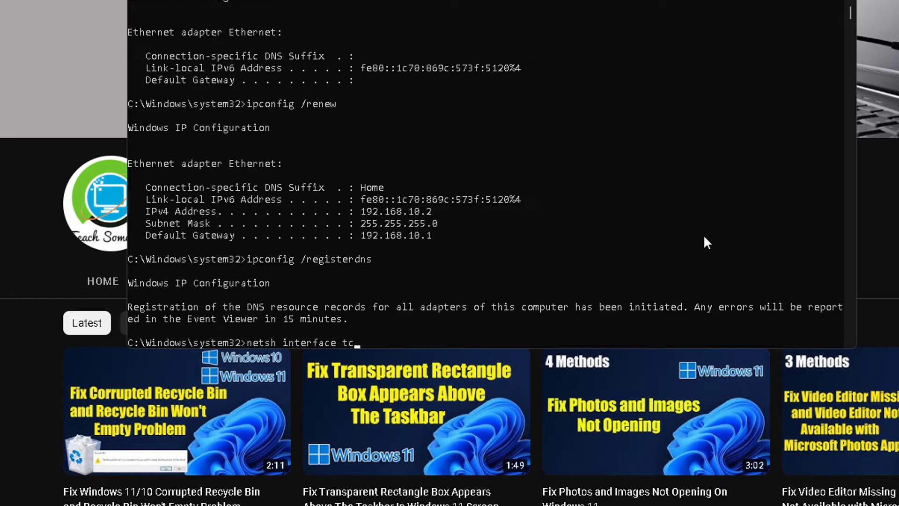
type("p reset")
key("Return")
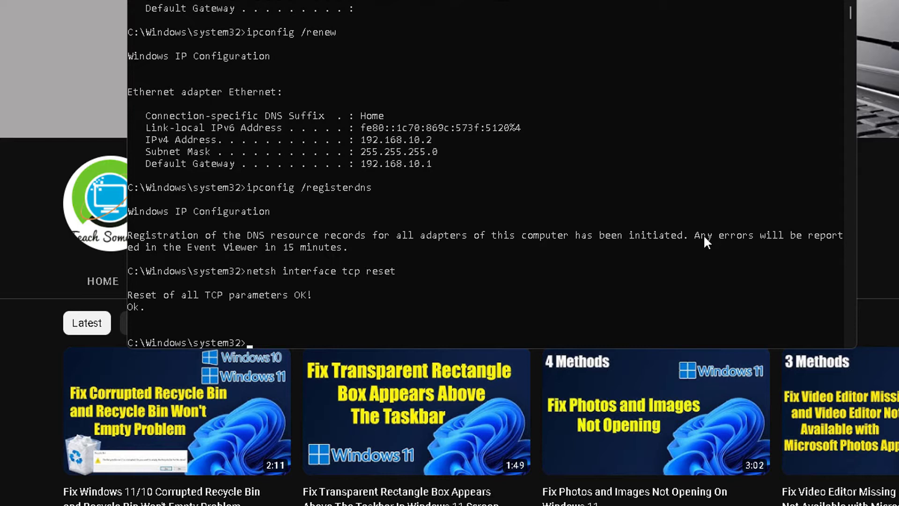
type("netsh int ip reset")
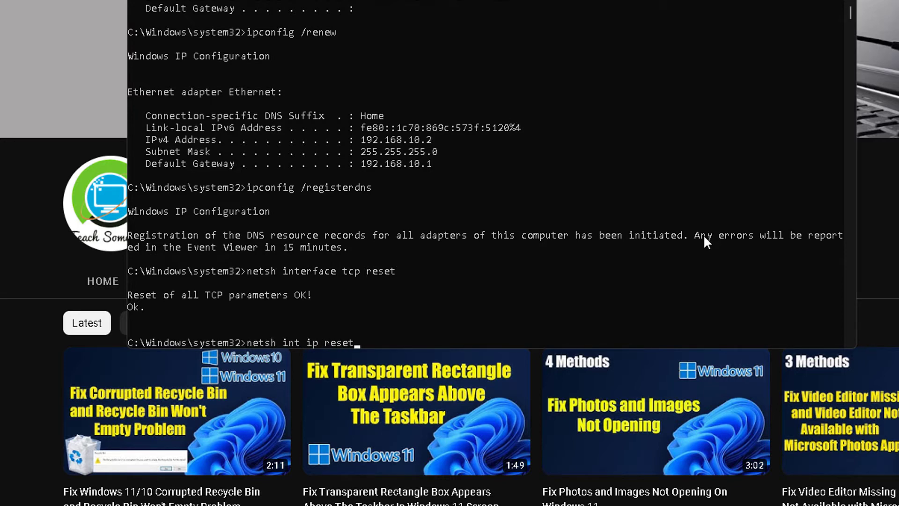
key("Return")
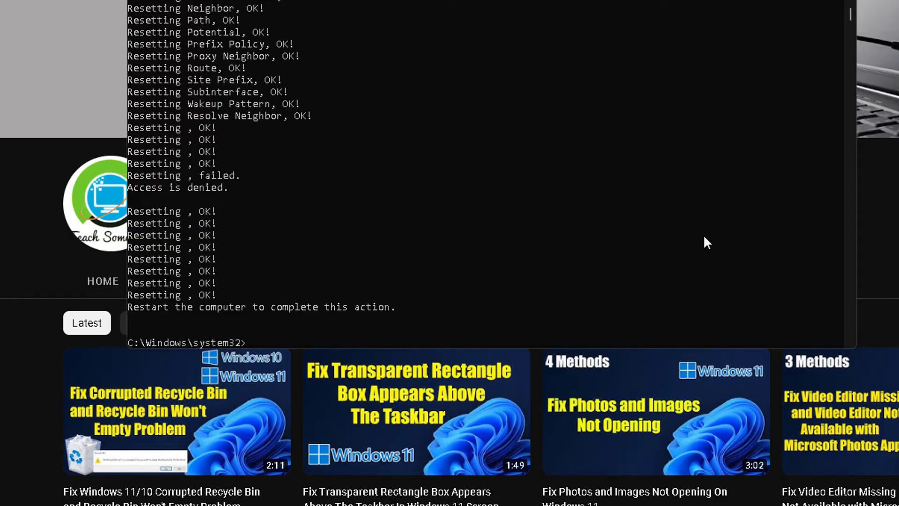
Set TCP auto-tuning to normal with netsh int tcp set global autotuninglevel=normal and exit the Command Prompt.
type("netsh int tcp set ")
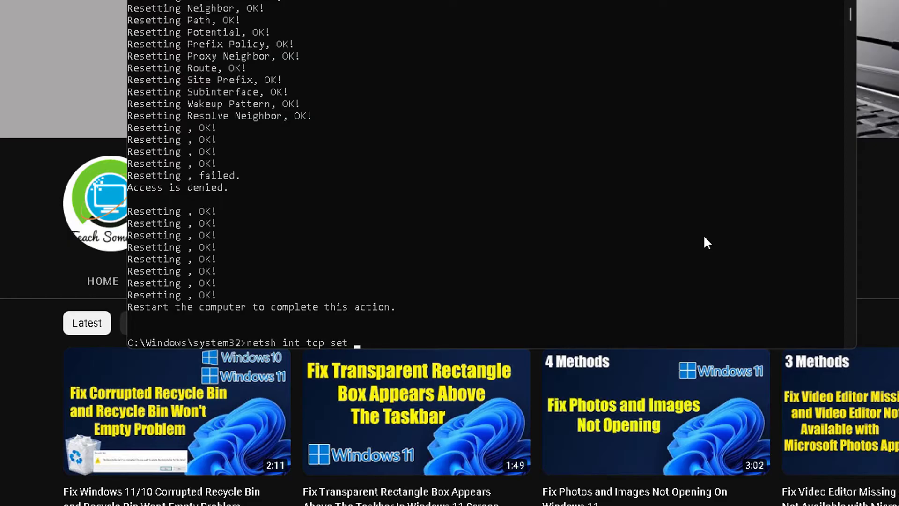
type("global autotuning ")
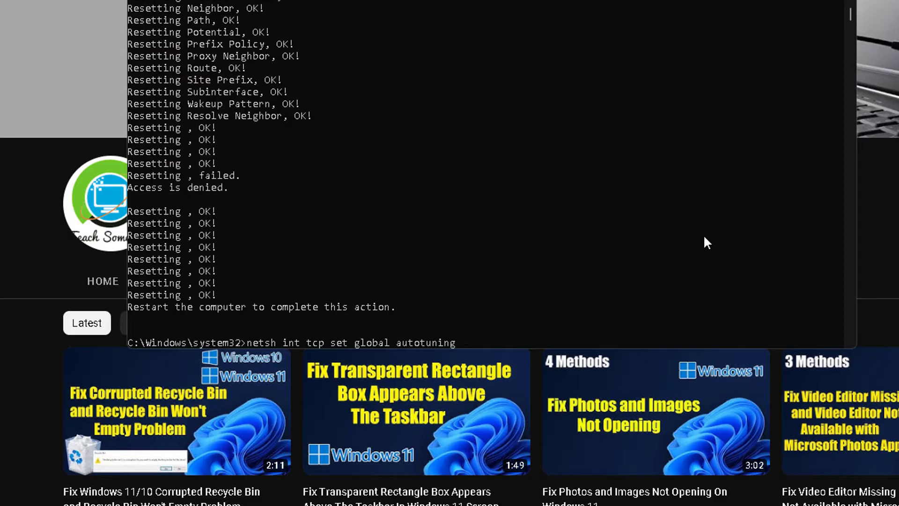
type("level")
type("=norma")
type("l")
key("Return")
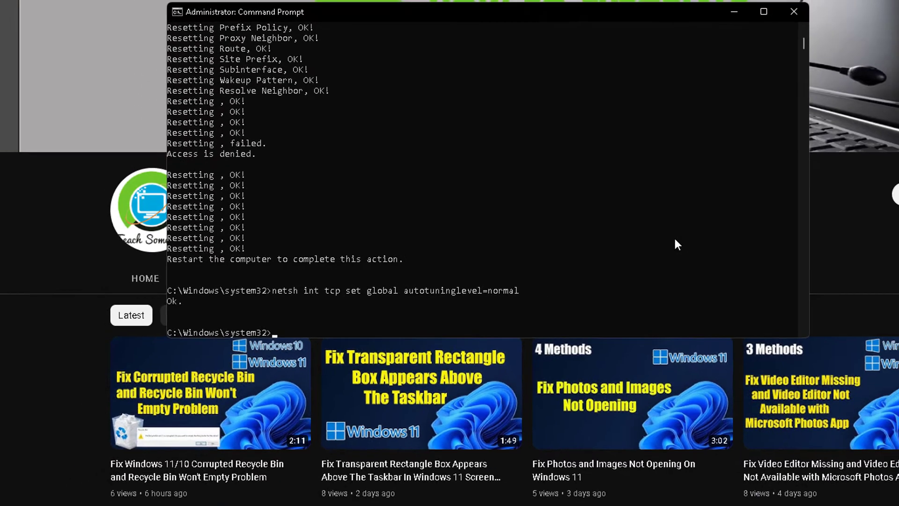
type("exit")
key("Return")
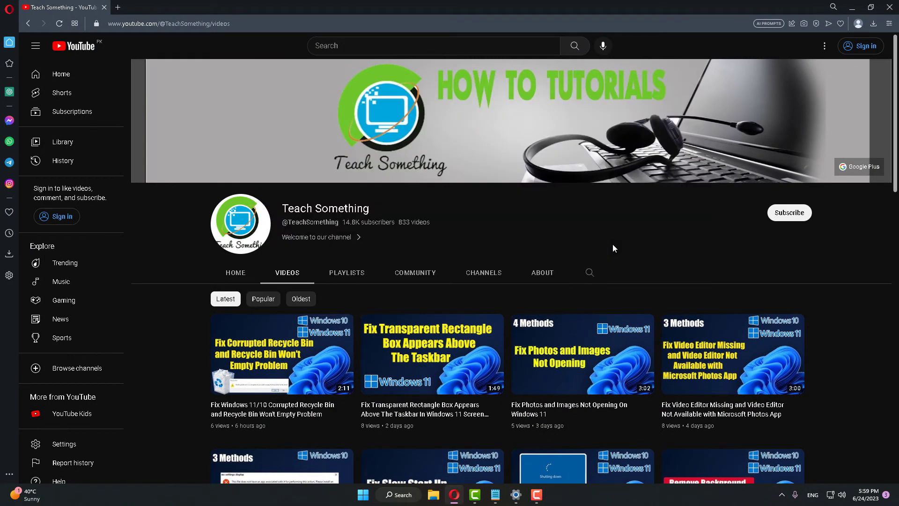
Display the computer's power options and dismiss them.
left_click(363, 494)
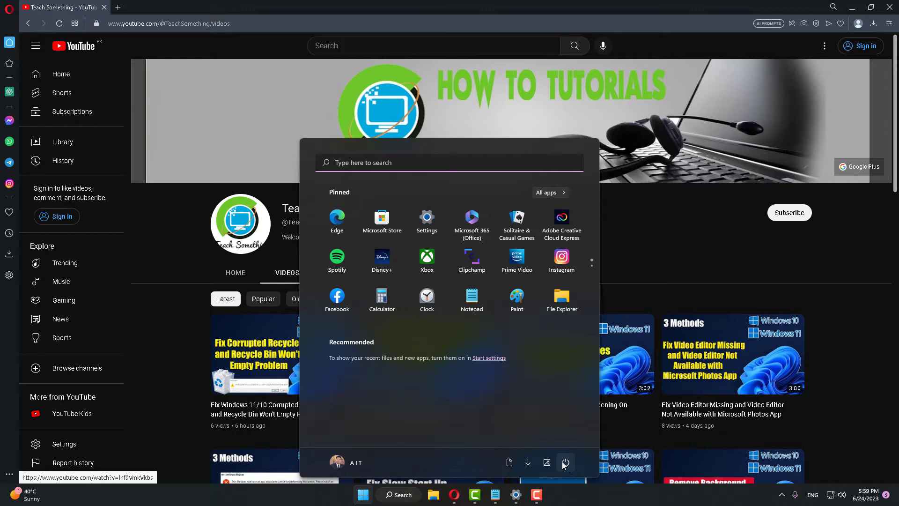
left_click(562, 462)
left_click(687, 218)
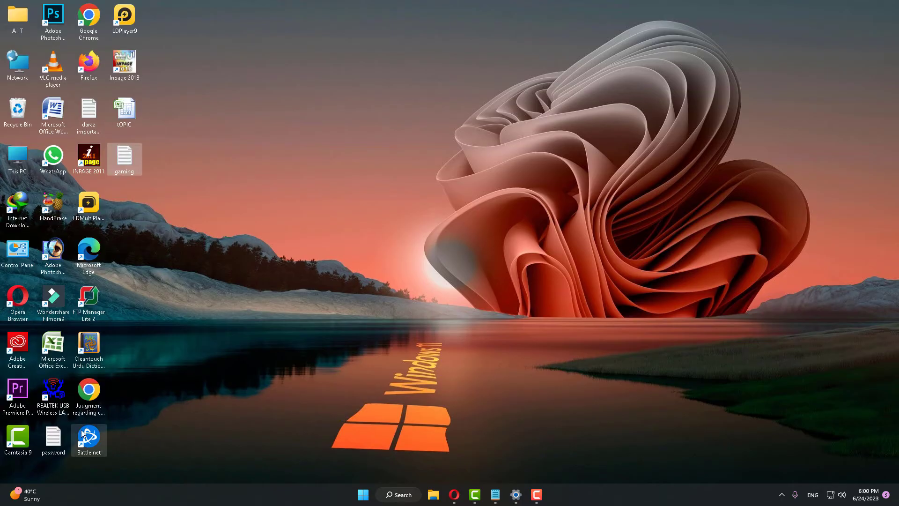
Launch Battle.net and switch the login region to Asia and after that to Americas.
left_click(407, 303)
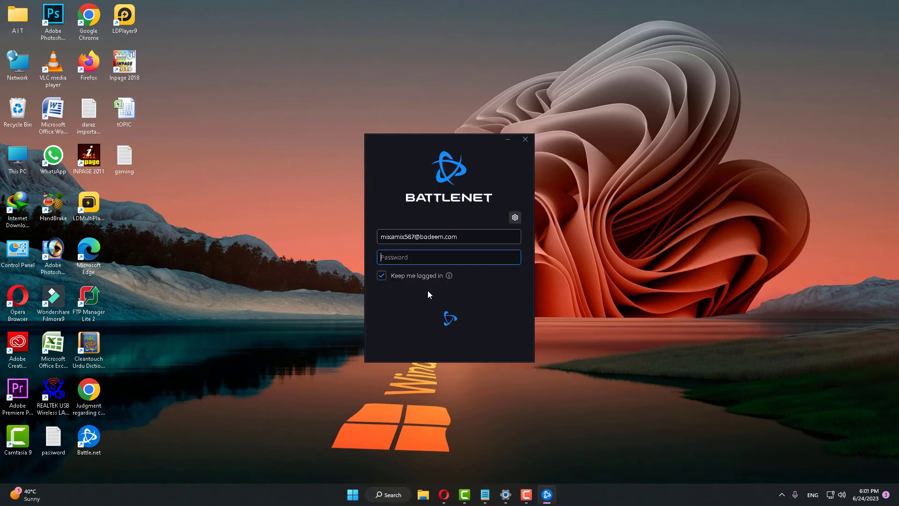
left_click(518, 217)
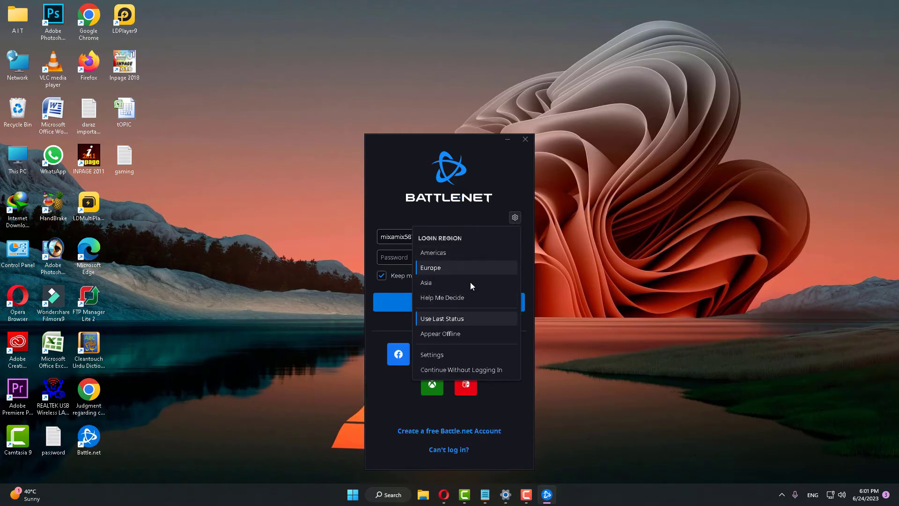
left_click(431, 283)
left_click(517, 218)
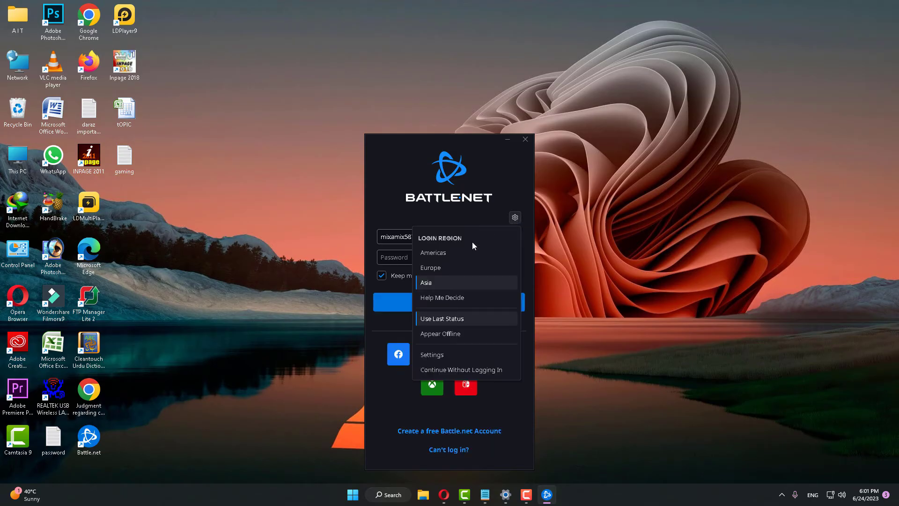
left_click(469, 254)
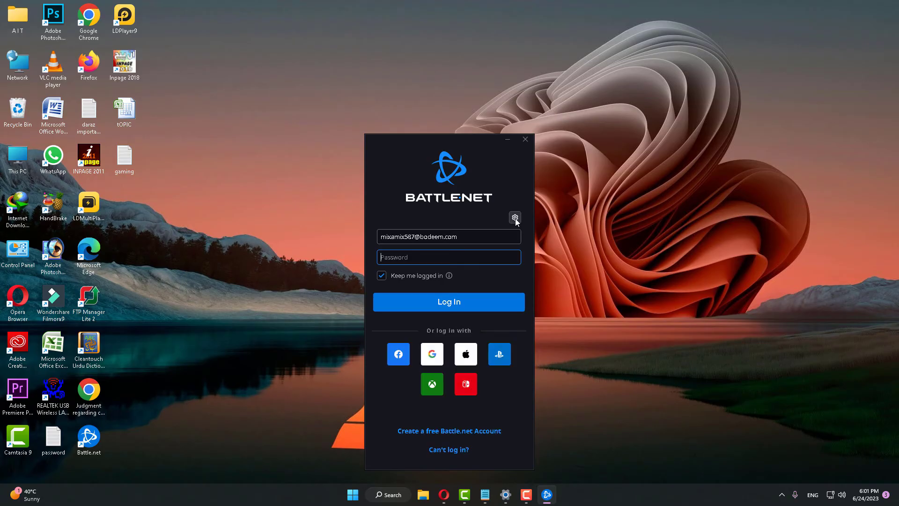
Set the Battle.net login region to Europe and close the login window.
left_click(515, 218)
left_click(431, 268)
left_click(526, 139)
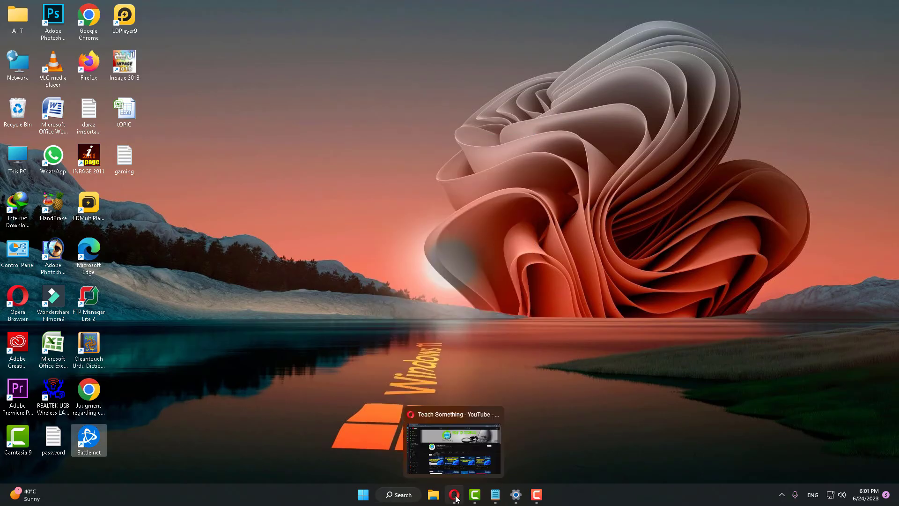
Examine the running apps and background processes in Task Manager and close it.
left_click(452, 440)
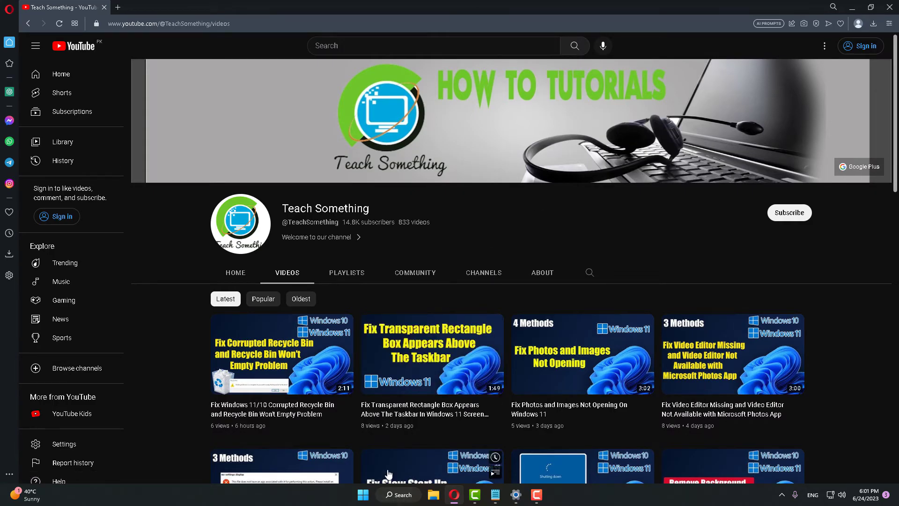
right_click(364, 497)
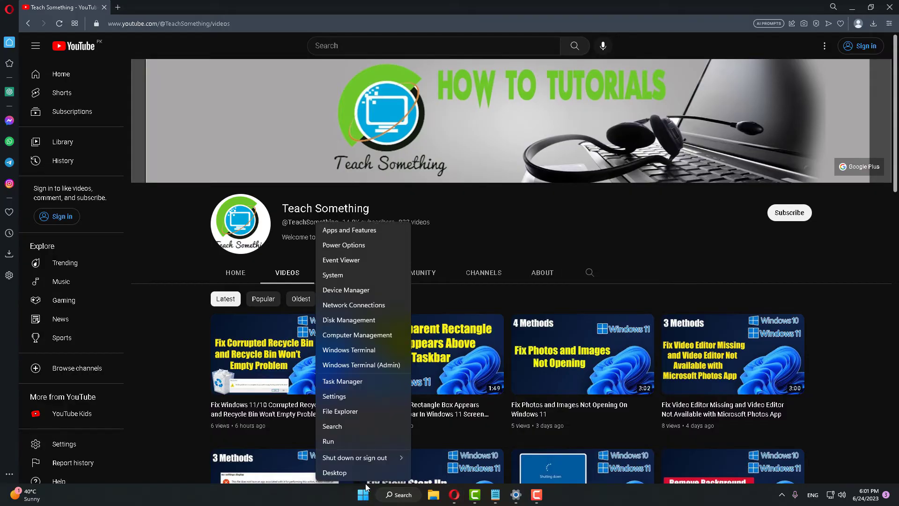
left_click(351, 384)
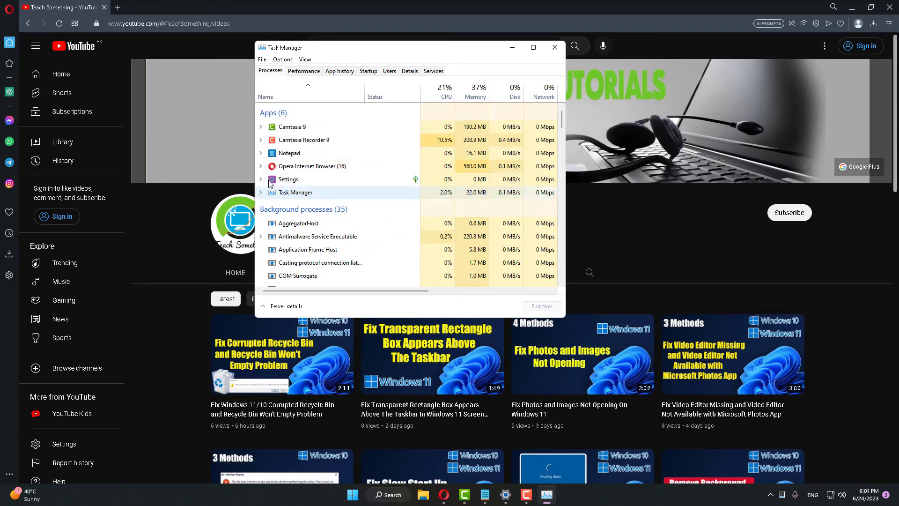
scroll(318, 202, "down", 1)
scroll(318, 203, "down", 2)
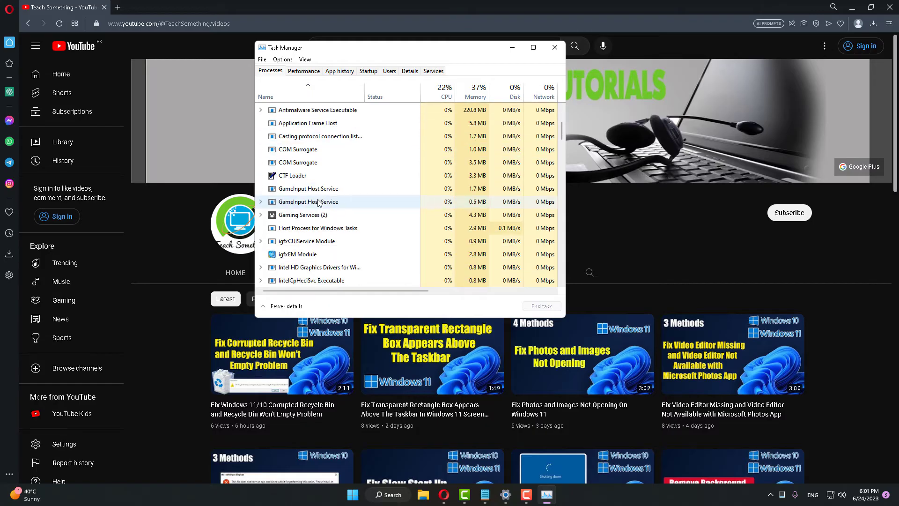
scroll(318, 203, "down", 2)
scroll(318, 202, "up", 5)
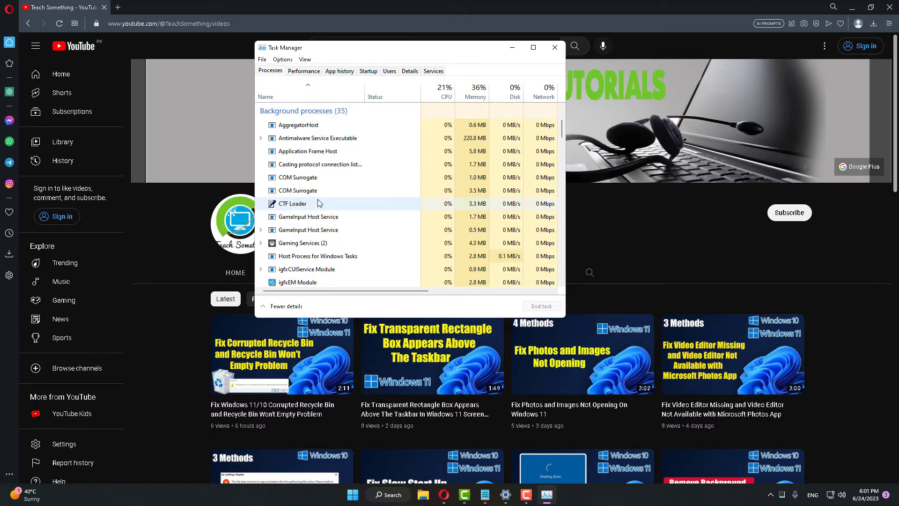
scroll(318, 202, "up", 1)
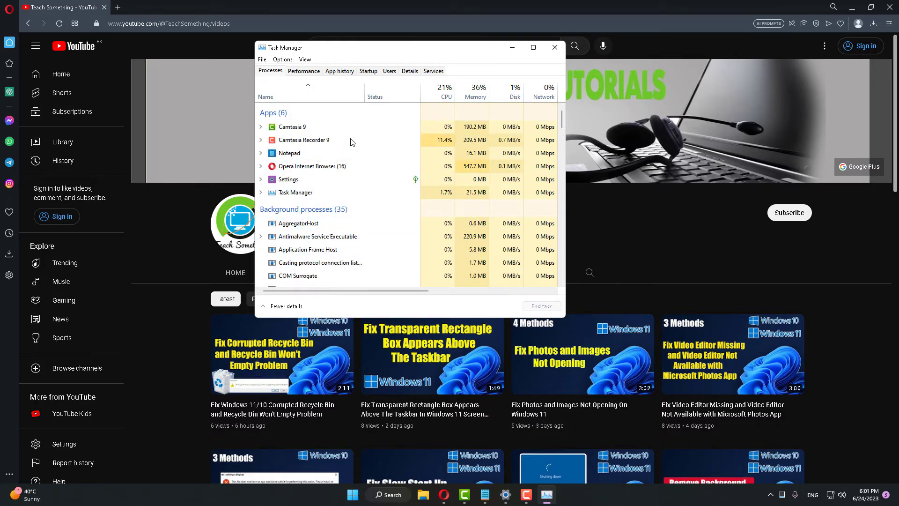
left_click(554, 47)
Set the Battle.net desktop shortcut to run as an administrator in its compatibility properties and apply the setting.
key("super+d")
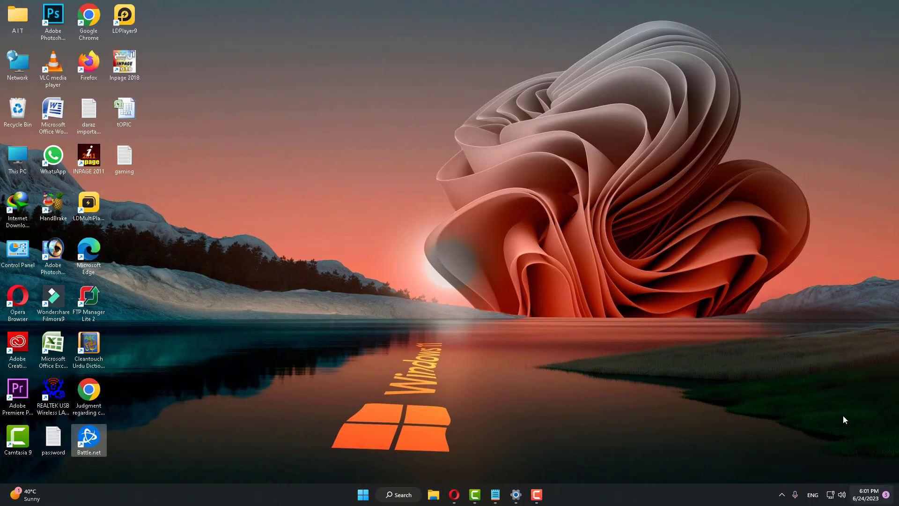
right_click(91, 442)
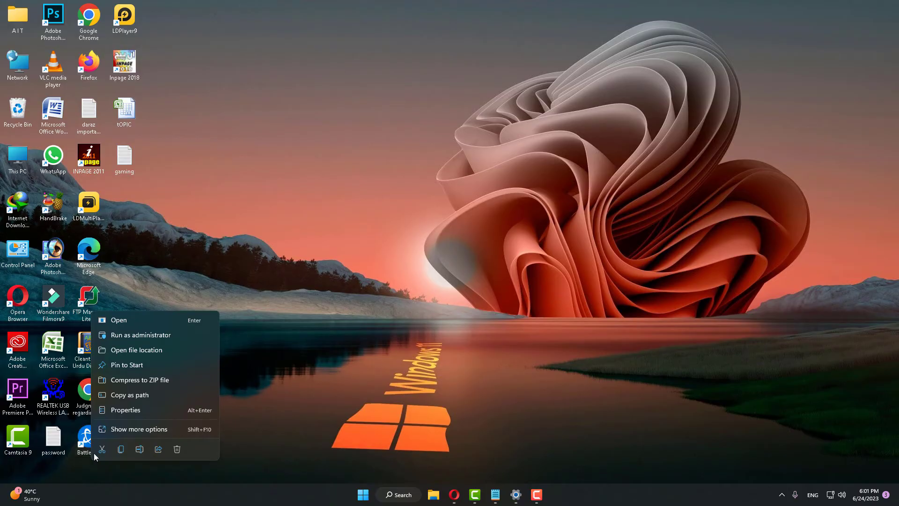
left_click(125, 407)
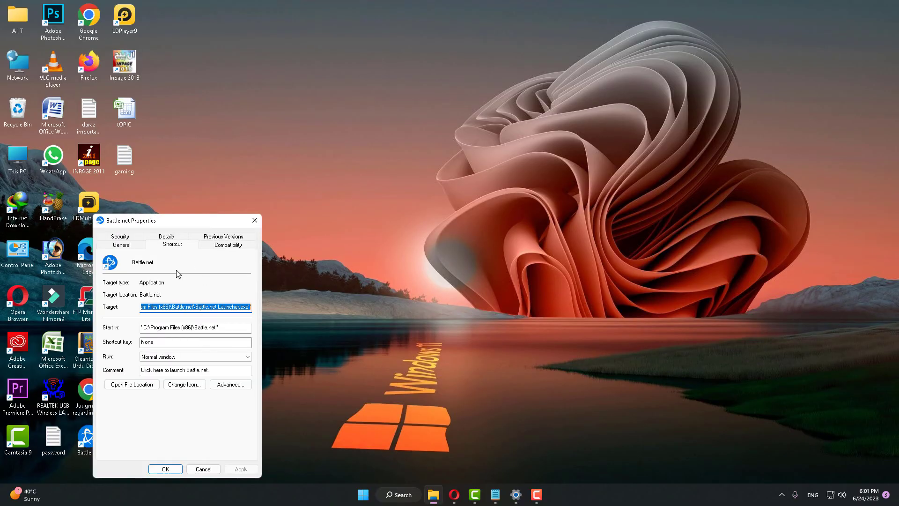
left_click(228, 246)
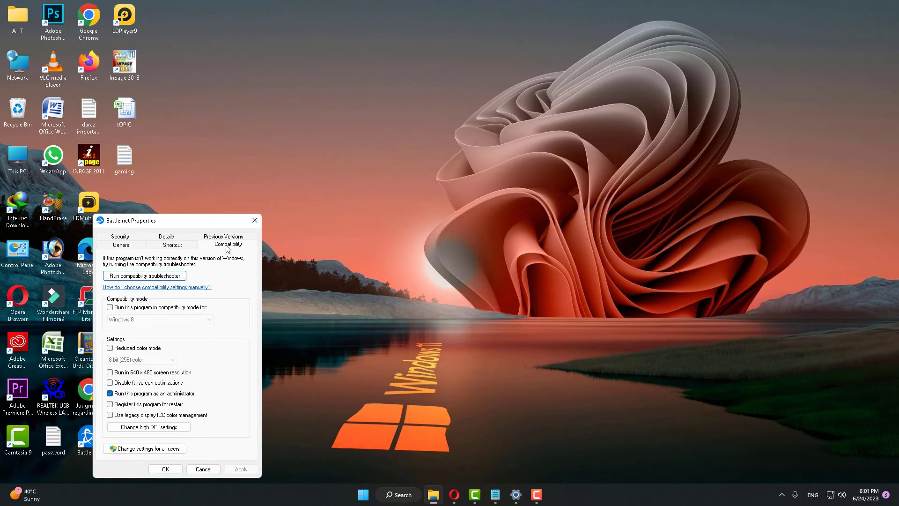
left_click(111, 394)
left_click(110, 394)
left_click(241, 468)
left_click(166, 469)
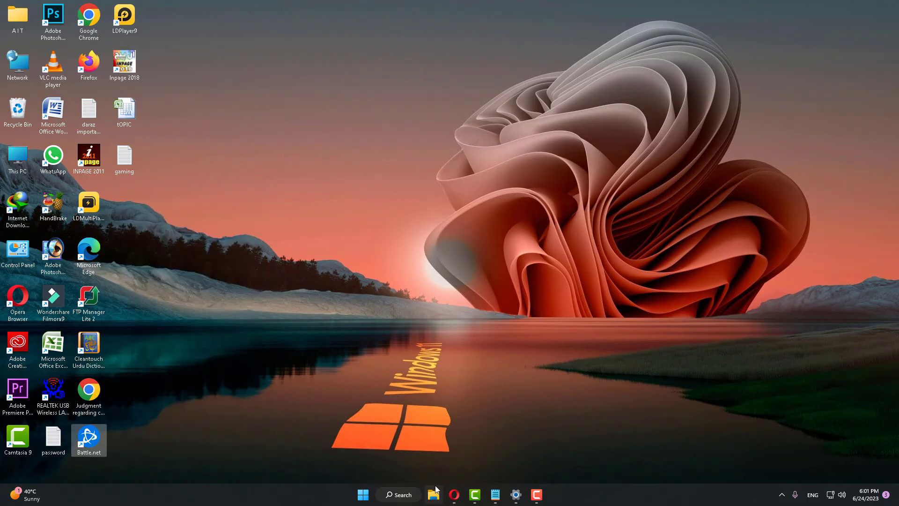
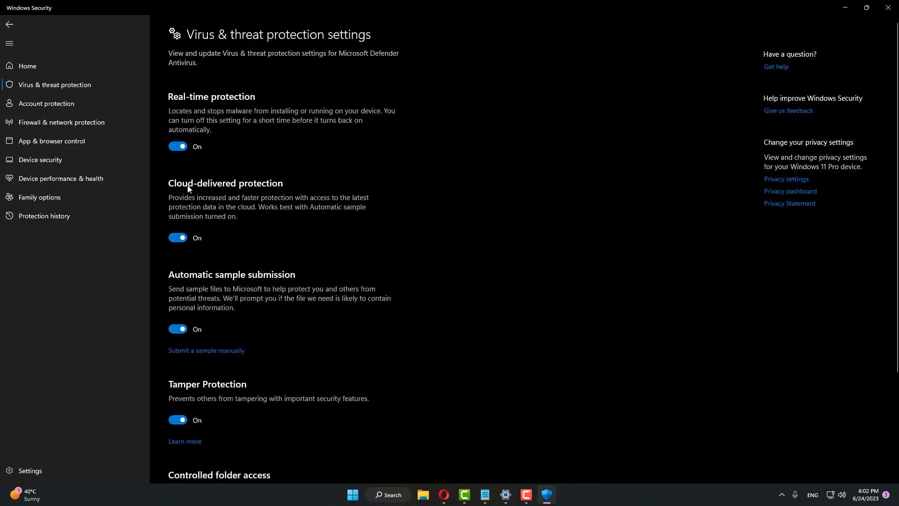
Turn off Cloud-delivered protection, Automatic sample submission and Tamper Protection in the Virus & threat protection settings.
left_click(187, 238)
left_click(178, 347)
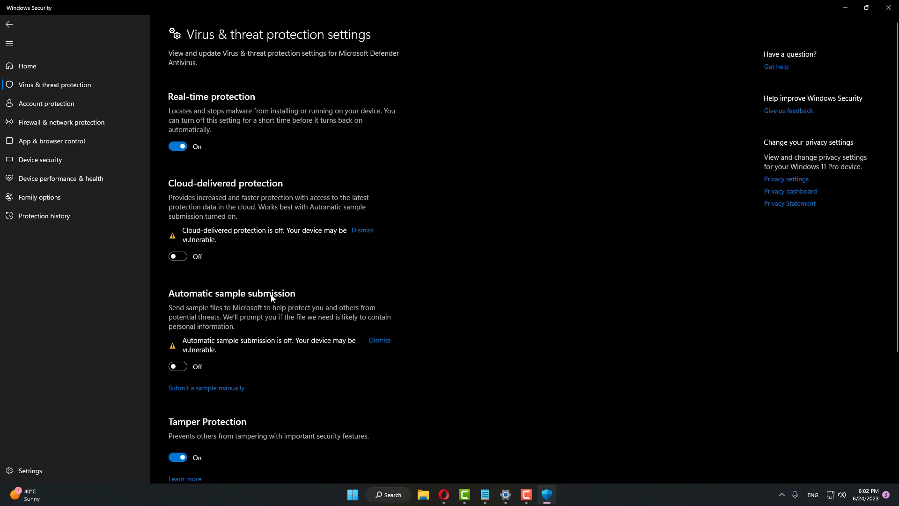
scroll(271, 294, "down", 3)
left_click(179, 387)
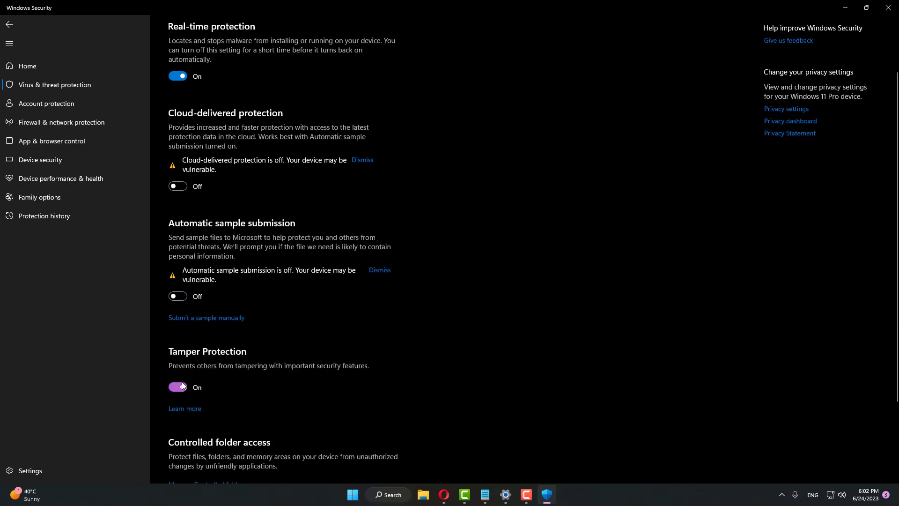
Turn off Controlled folder access under Ransomware protection, and turn off Real-time protection in the Virus & threat protection settings.
scroll(253, 348, "down", 5)
scroll(254, 313, "up", 6)
scroll(254, 313, "down", 6)
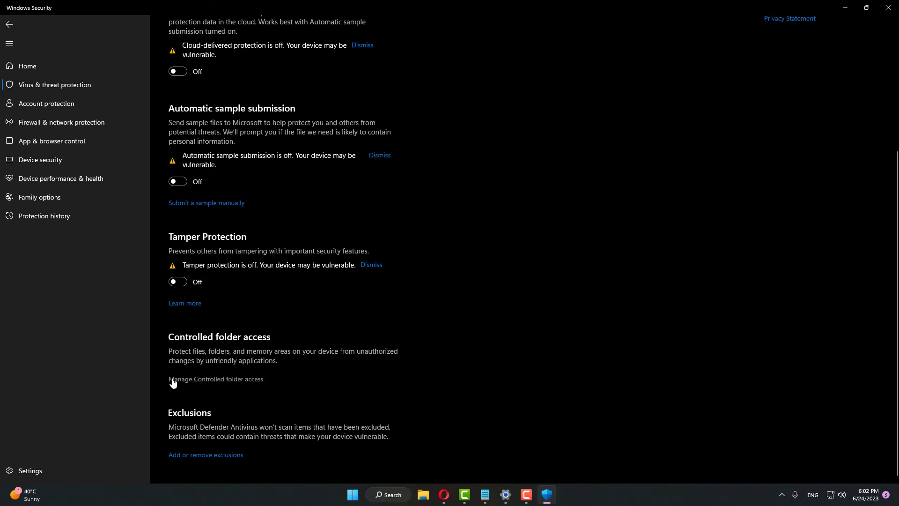
left_click(233, 380)
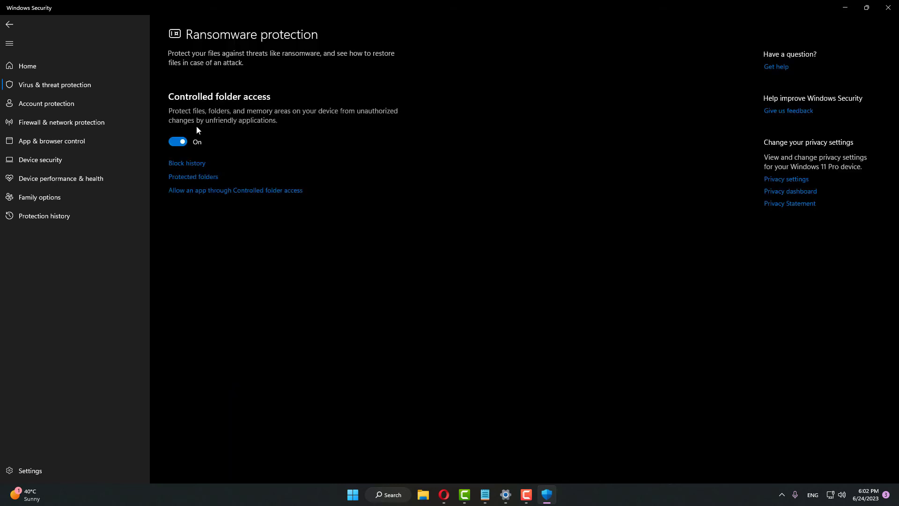
left_click(178, 142)
left_click(10, 25)
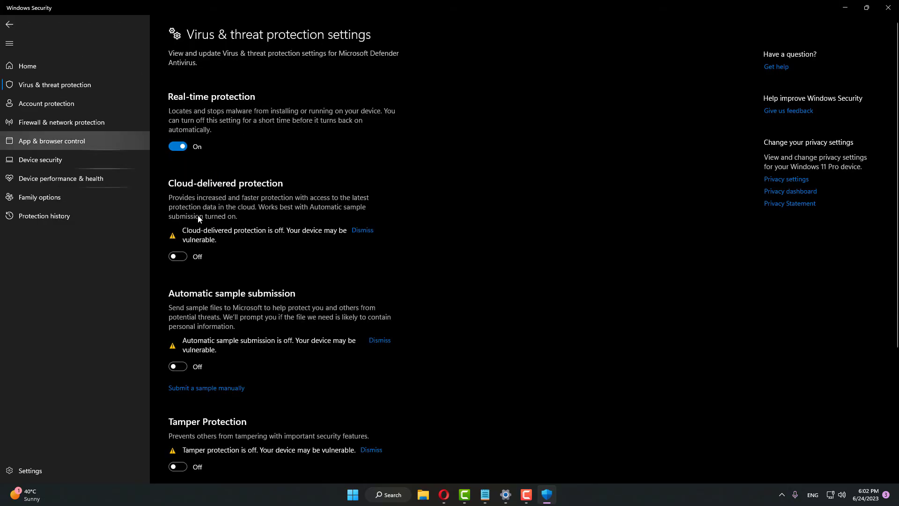
left_click(178, 146)
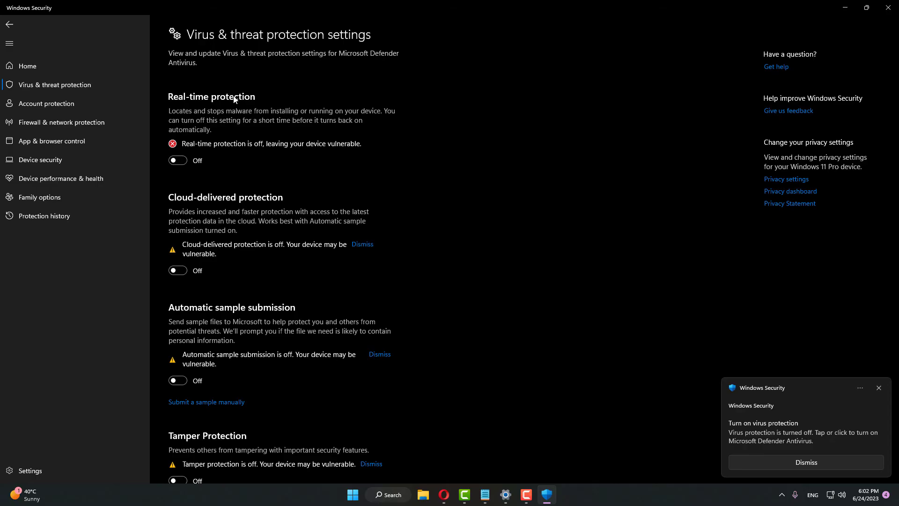
Add the folder C:\Program Files (x86)\Battle.net to the Microsoft Defender Antivirus exclusions.
scroll(234, 99, "down", 5)
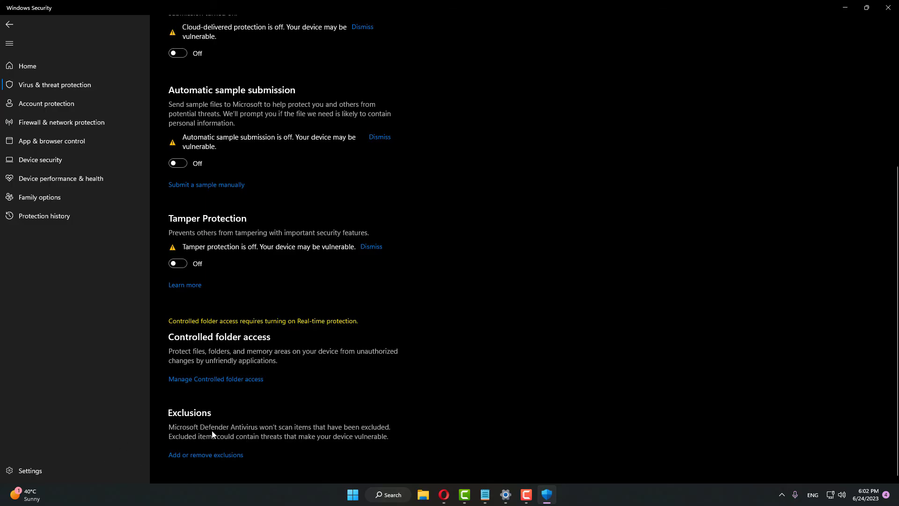
left_click(211, 457)
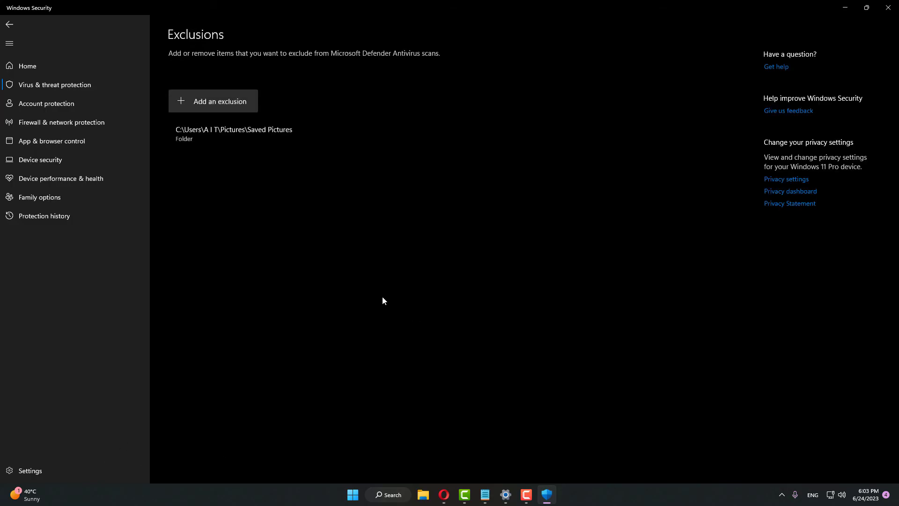
left_click(234, 103)
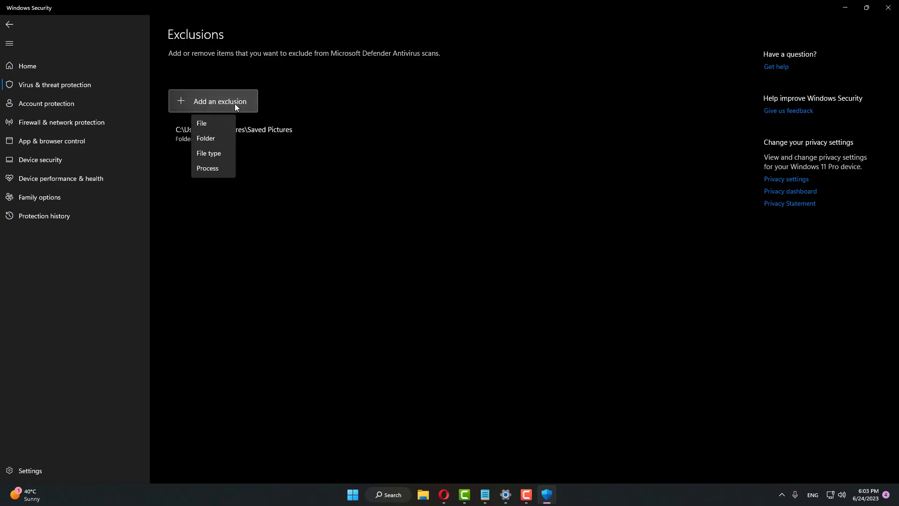
left_click(212, 138)
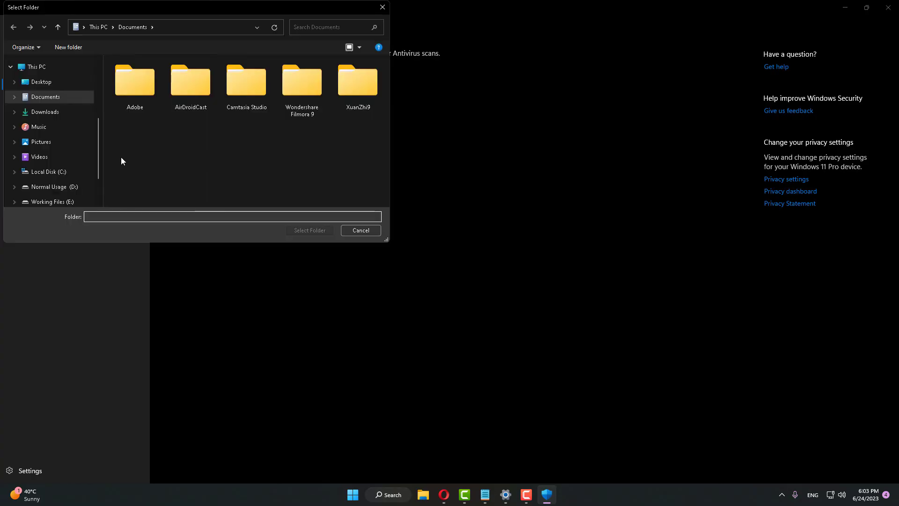
left_click(44, 174)
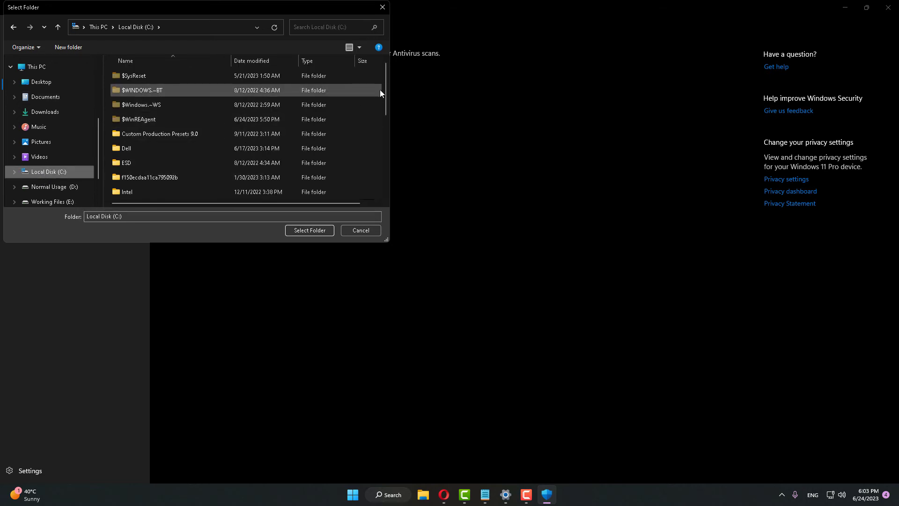
left_click_drag(386, 86, 384, 138)
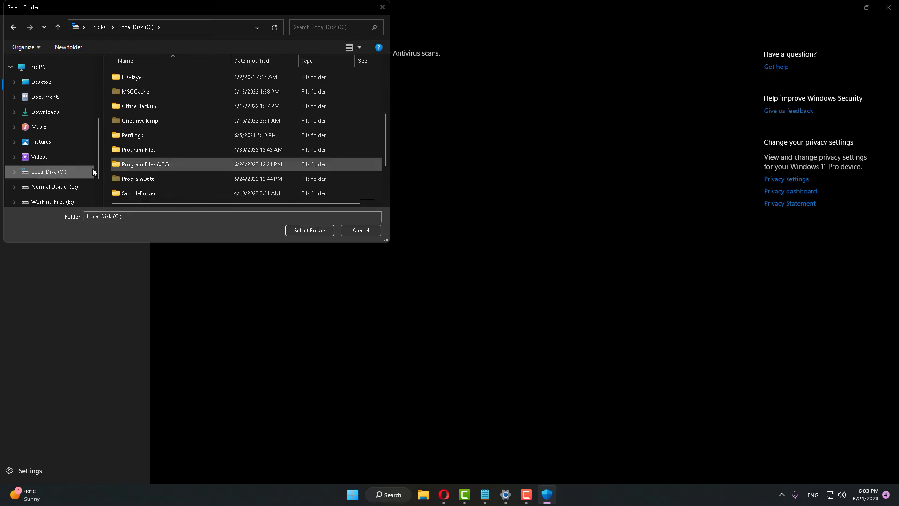
double_click(164, 164)
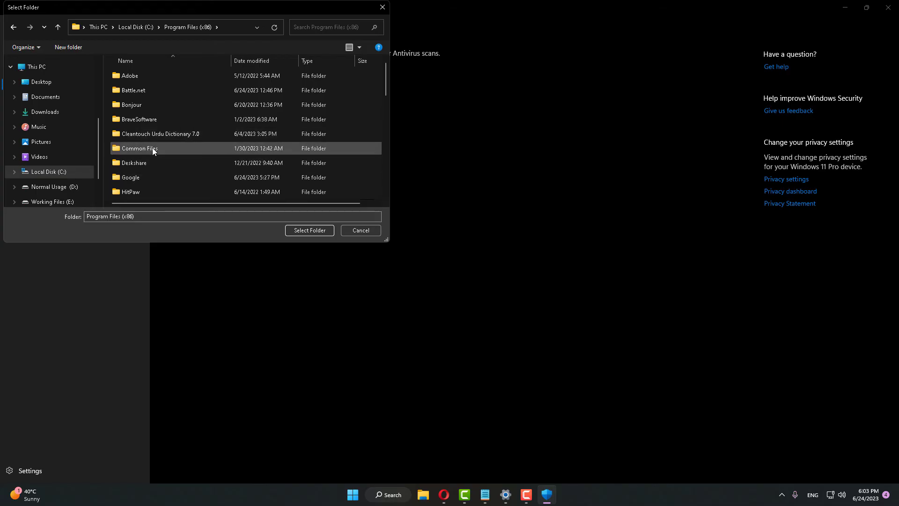
left_click(137, 91)
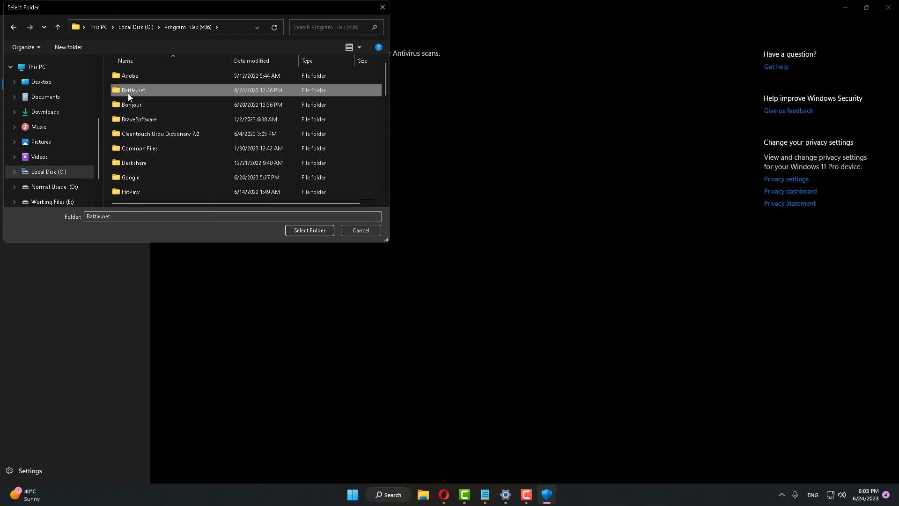
left_click(309, 230)
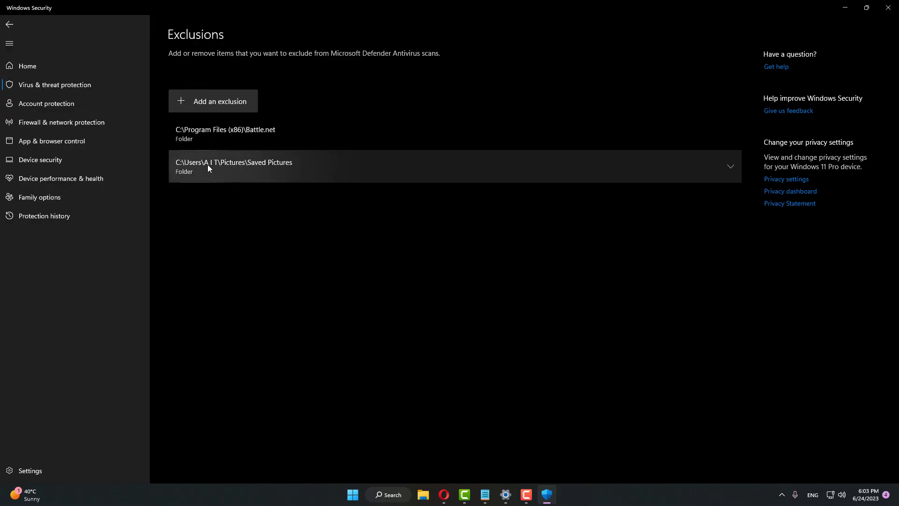
Start another folder exclusion and open the %appdata% location through Run.
left_click(217, 101)
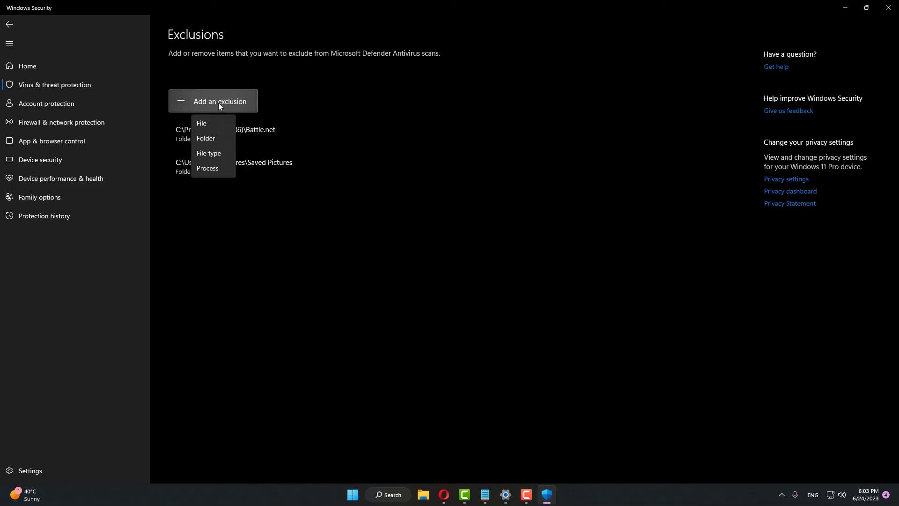
left_click(208, 139)
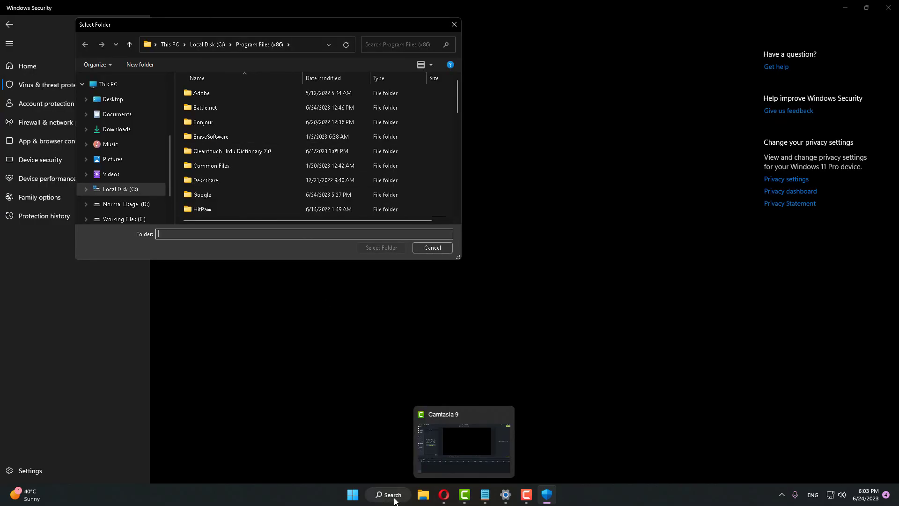
left_click(366, 491)
type("run")
key("Return")
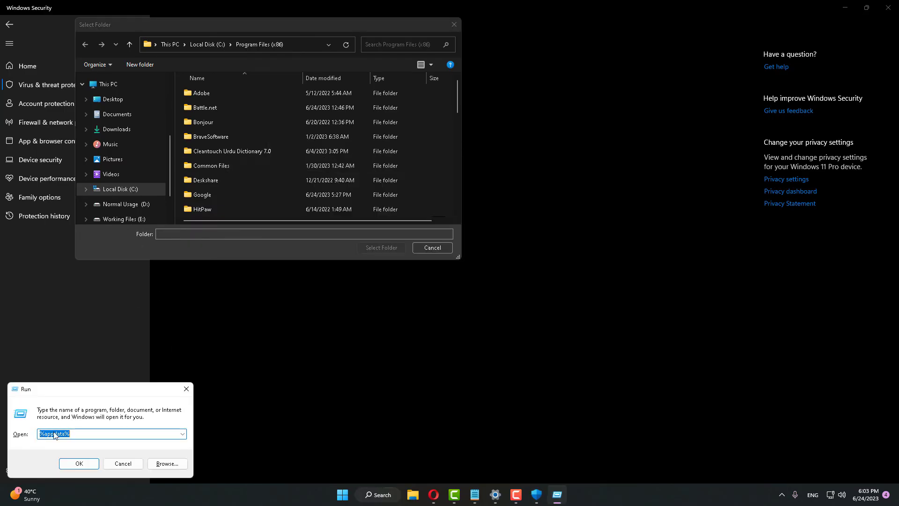
type("%a")
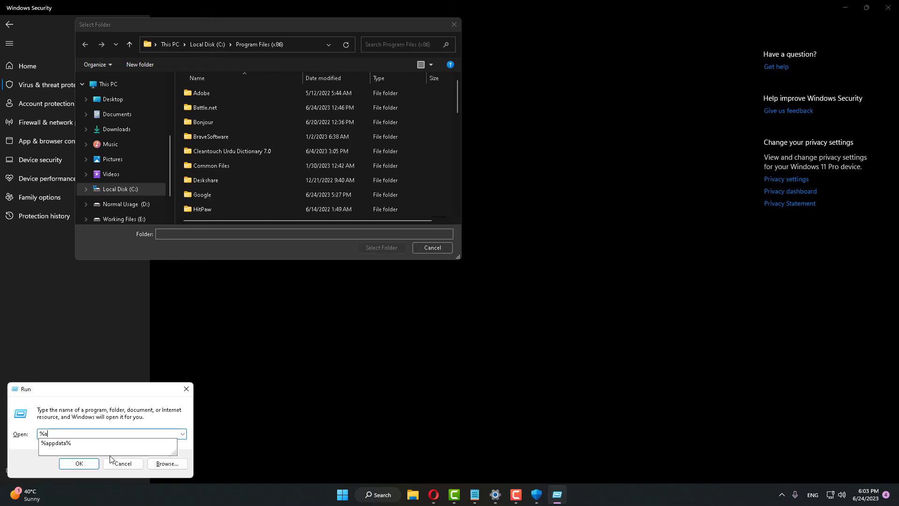
type("ppdata%")
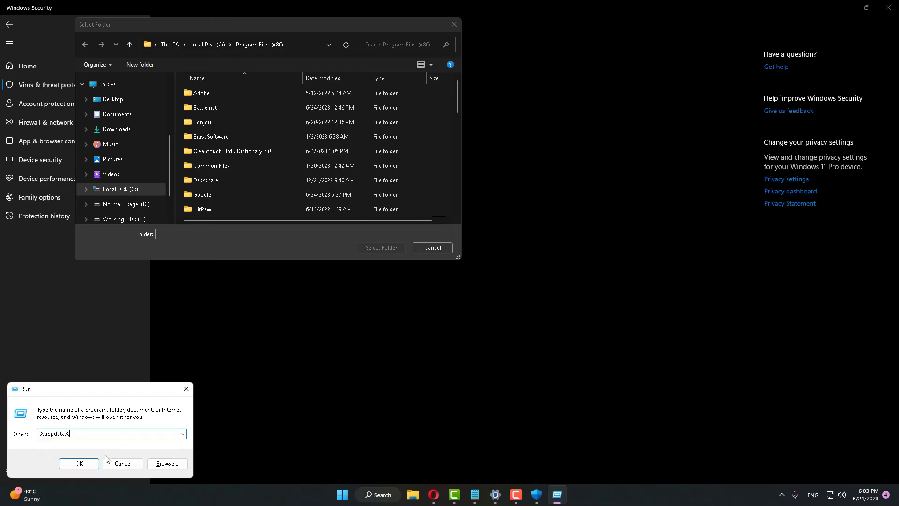
left_click(80, 466)
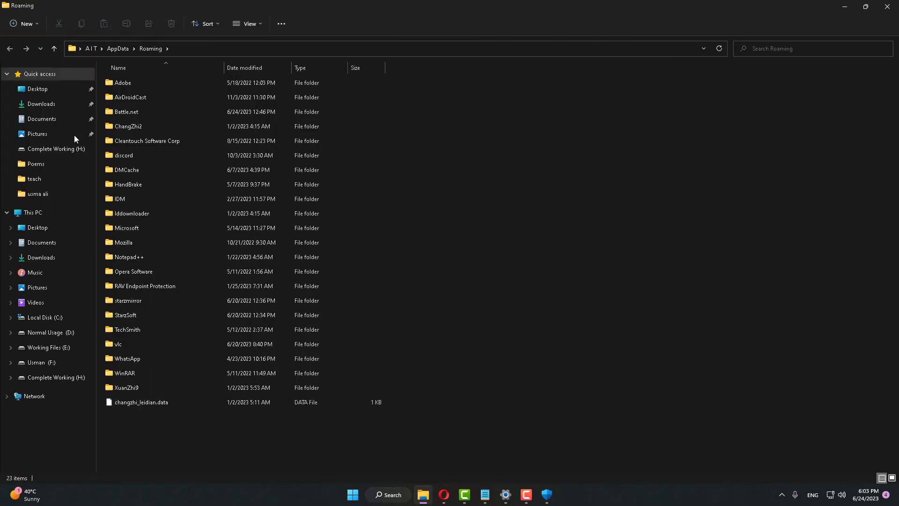
Copy the Roaming folder's path from File Explorer and go to it in the exclusion's folder selection dialog.
left_click(205, 52)
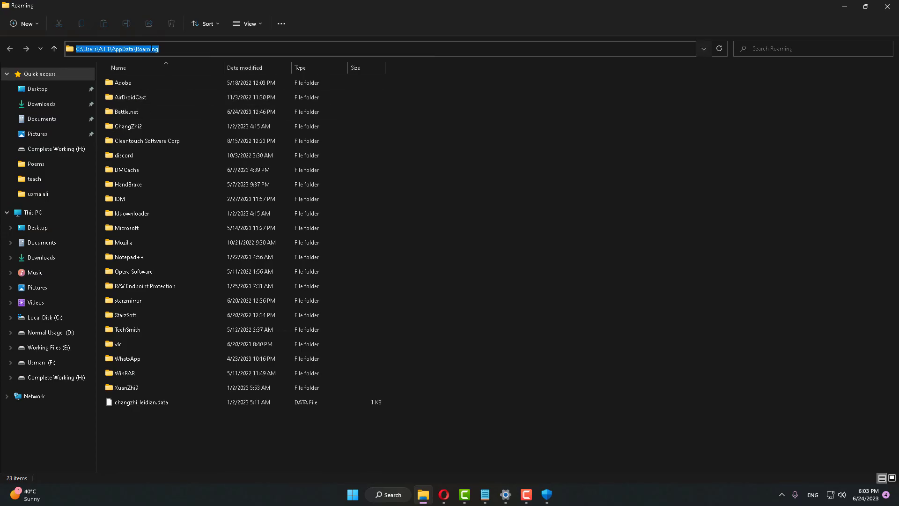
right_click(144, 49)
left_click(173, 80)
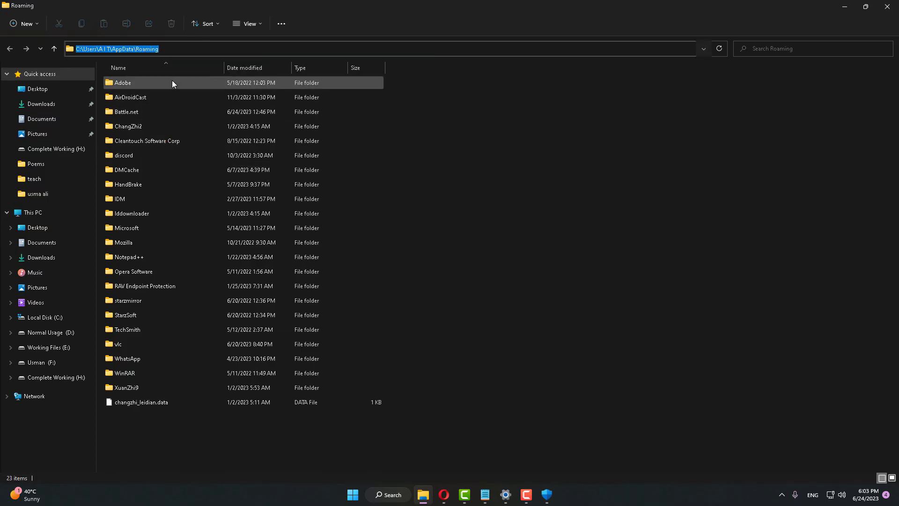
left_click(845, 7)
left_click(301, 46)
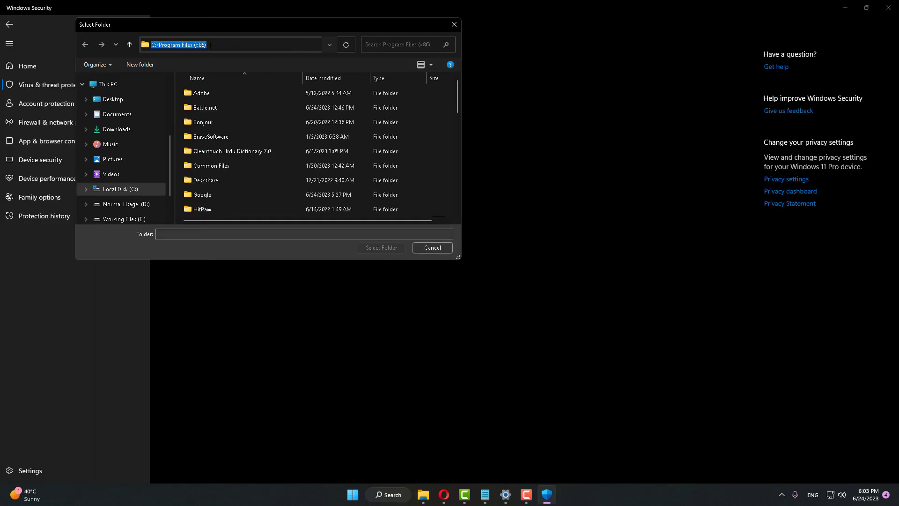
right_click(247, 45)
left_click(281, 87)
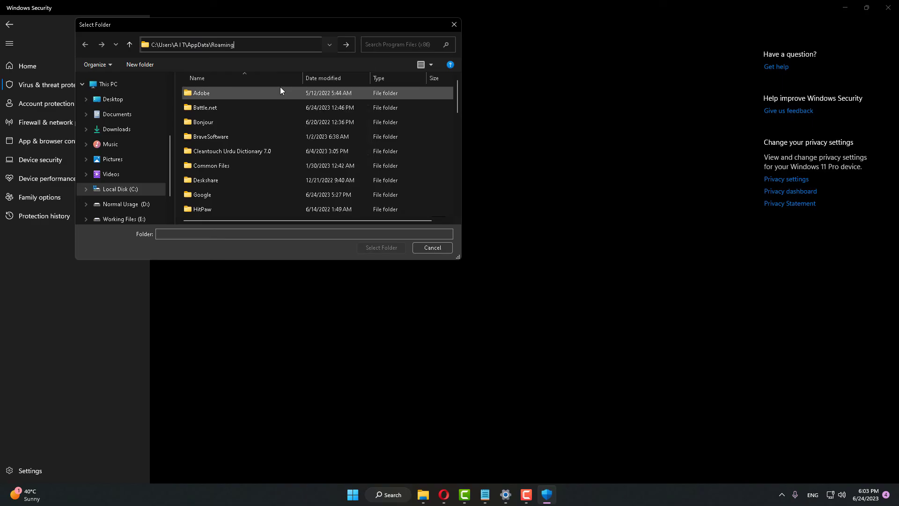
left_click(347, 45)
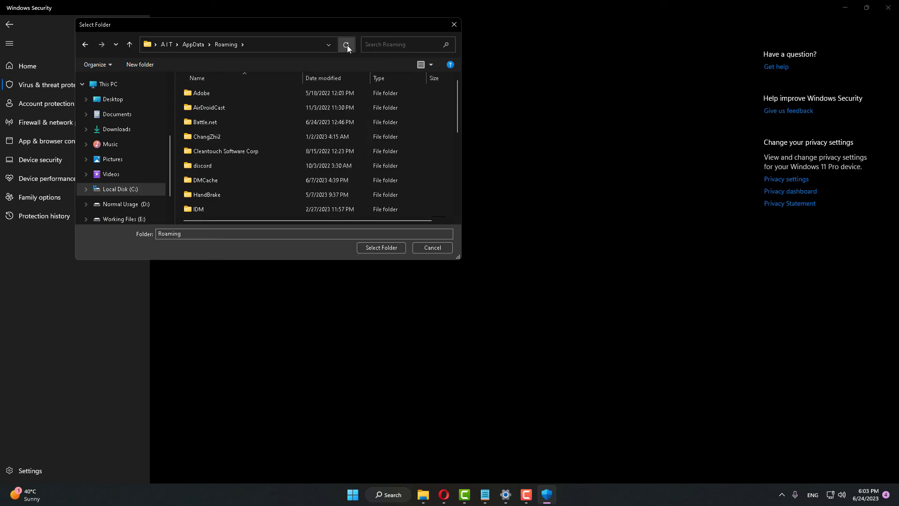
Exclude the Battle.net folder inside AppData\Roaming from antivirus scans.
left_click(208, 123)
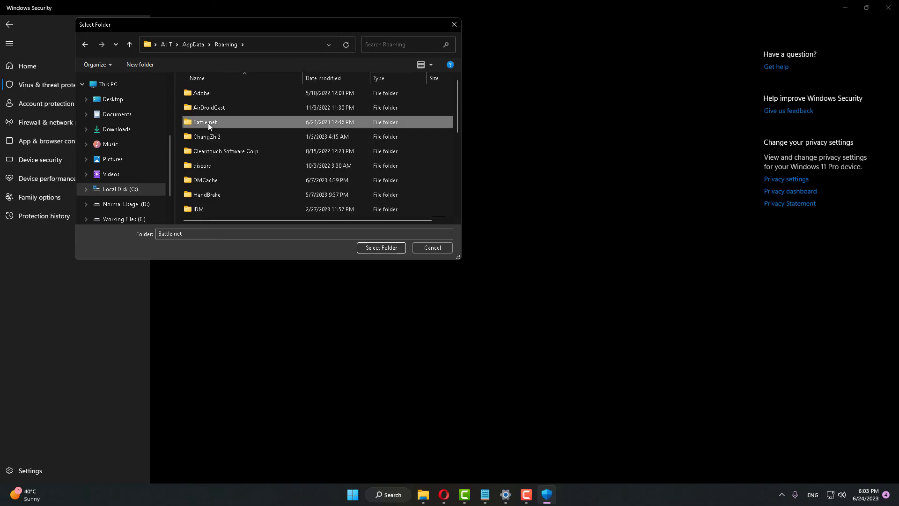
double_click(208, 122)
left_click(85, 45)
left_click(375, 251)
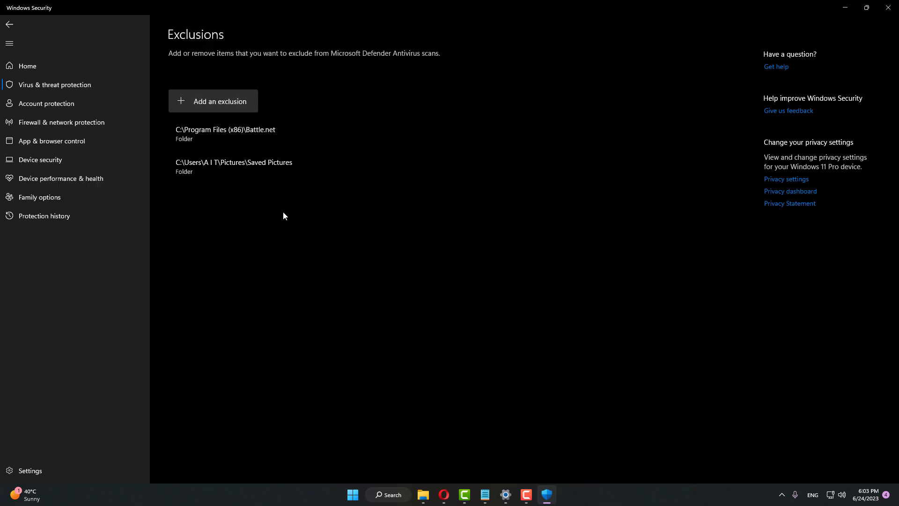
left_click(211, 103)
left_click(202, 144)
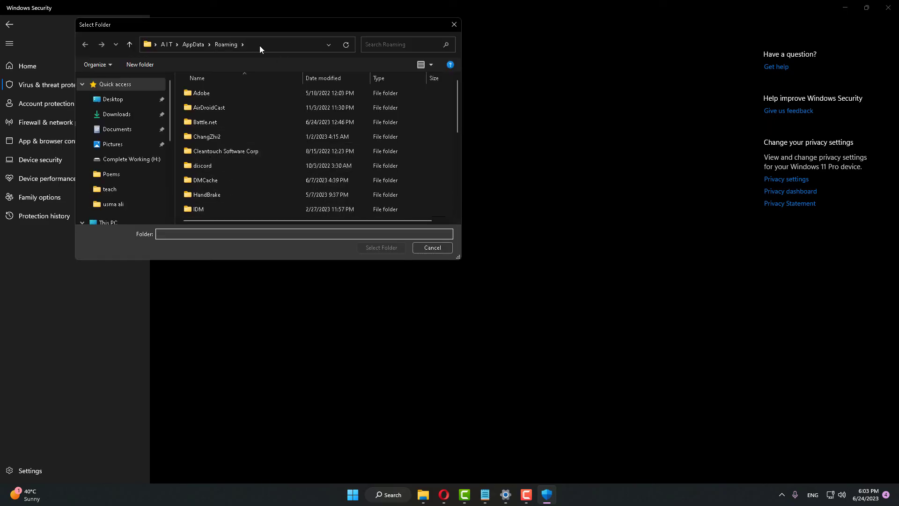
left_click(262, 47)
right_click(267, 48)
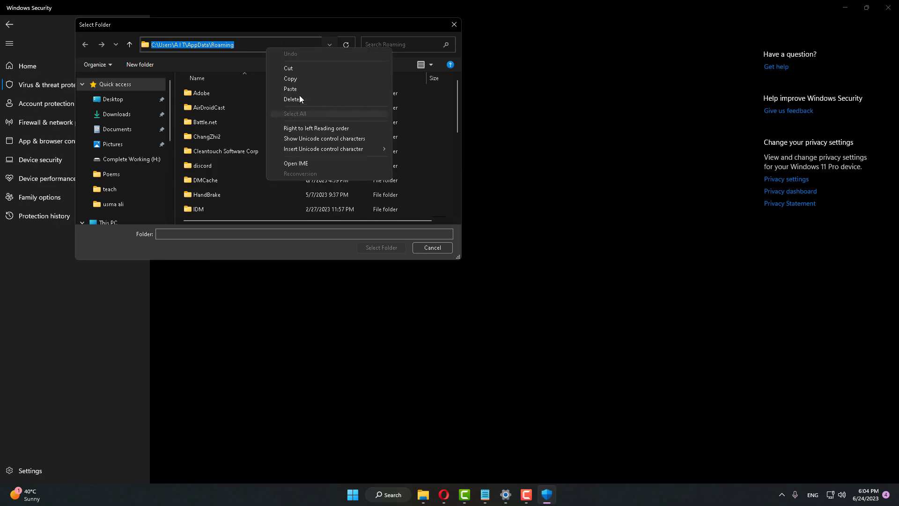
left_click(299, 89)
left_click(225, 194)
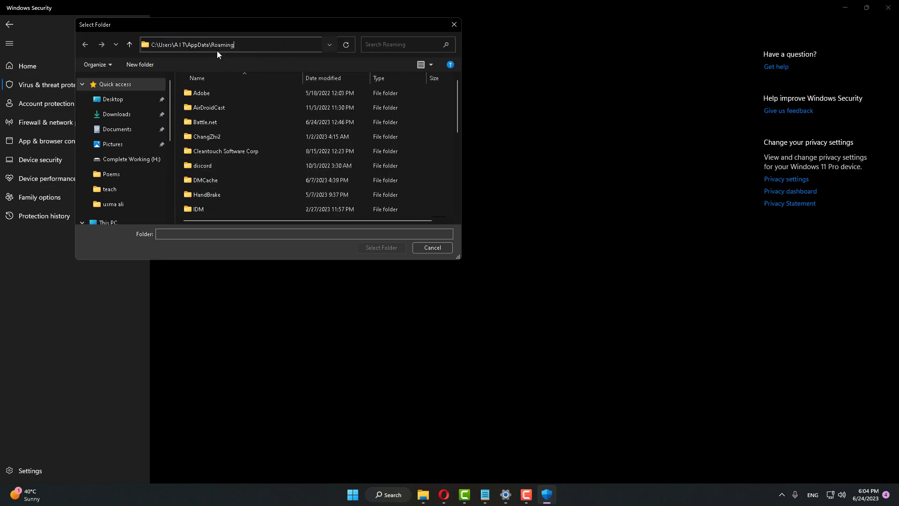
left_click(346, 45)
left_click(431, 248)
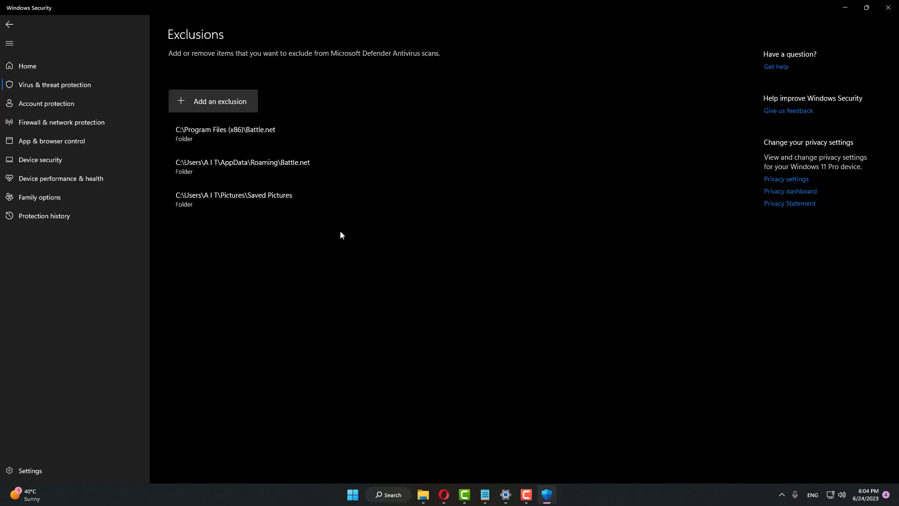
Start another folder exclusion and load the copied AppData\Roaming path in the folder selection dialog.
left_click(202, 108)
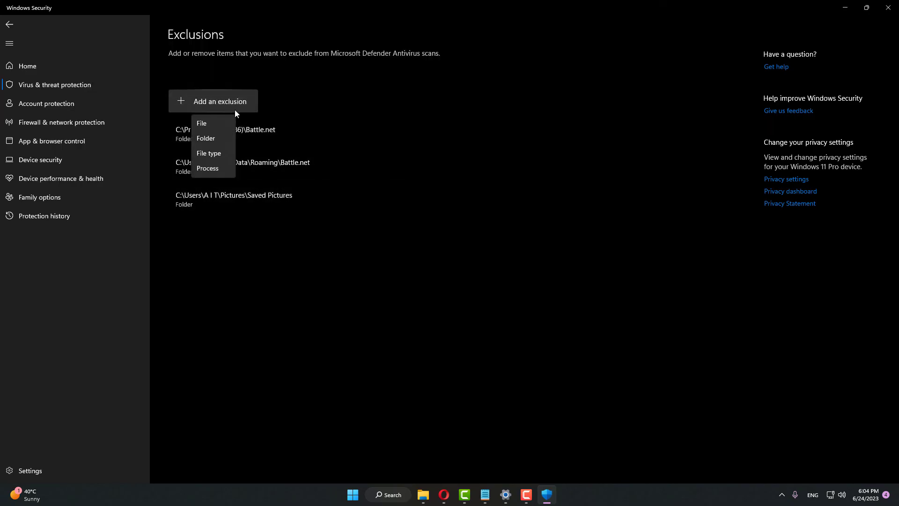
left_click(212, 136)
left_click(241, 45)
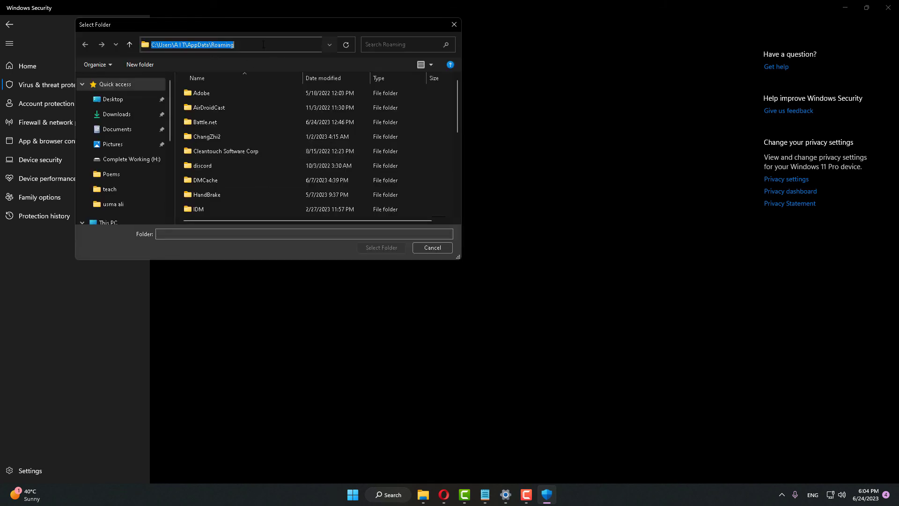
right_click(244, 45)
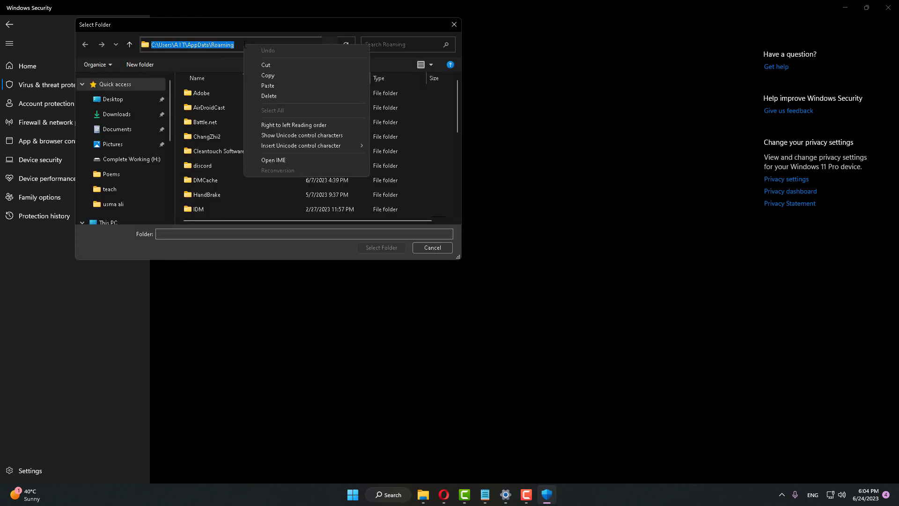
left_click(245, 47)
key("ctrl+a")
key("BackSpace")
right_click(205, 44)
left_click(229, 84)
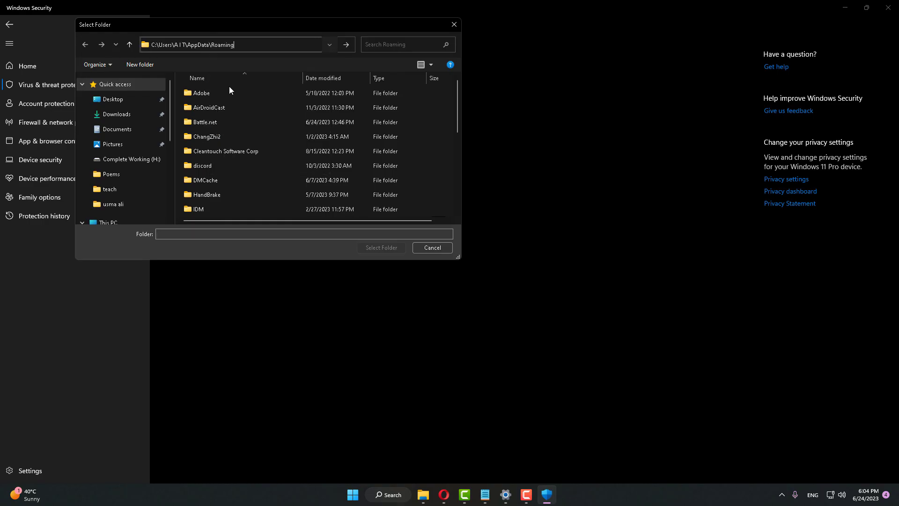
key("Return")
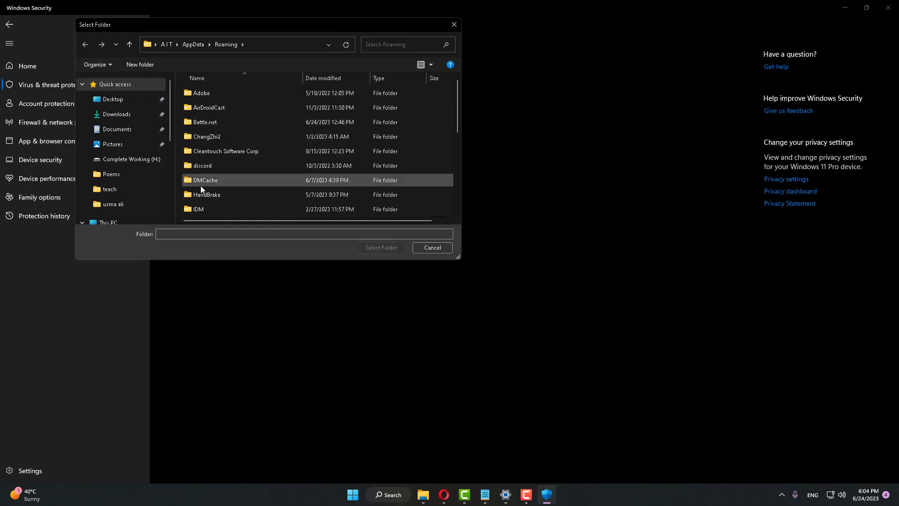
left_click(227, 44)
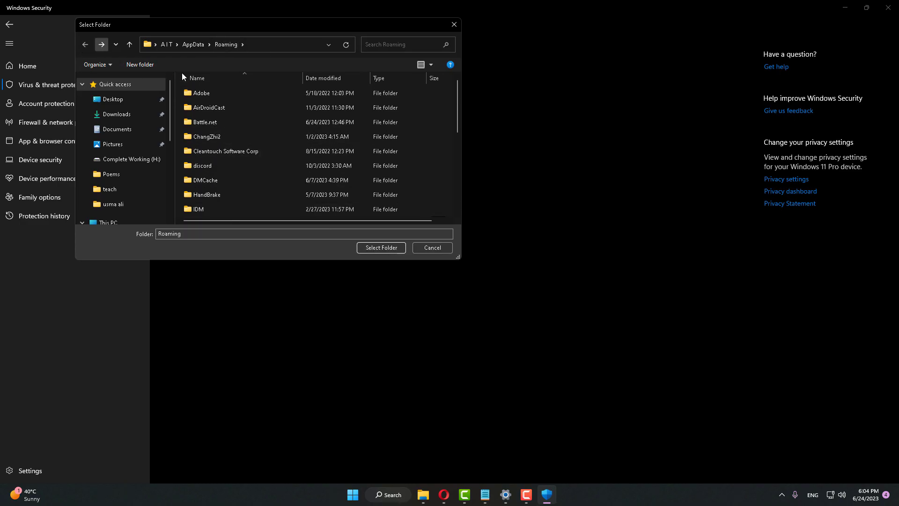
Exclude the Blizzard Entertainment folder inside AppData\Local from antivirus scans and close Windows Security.
left_click(193, 44)
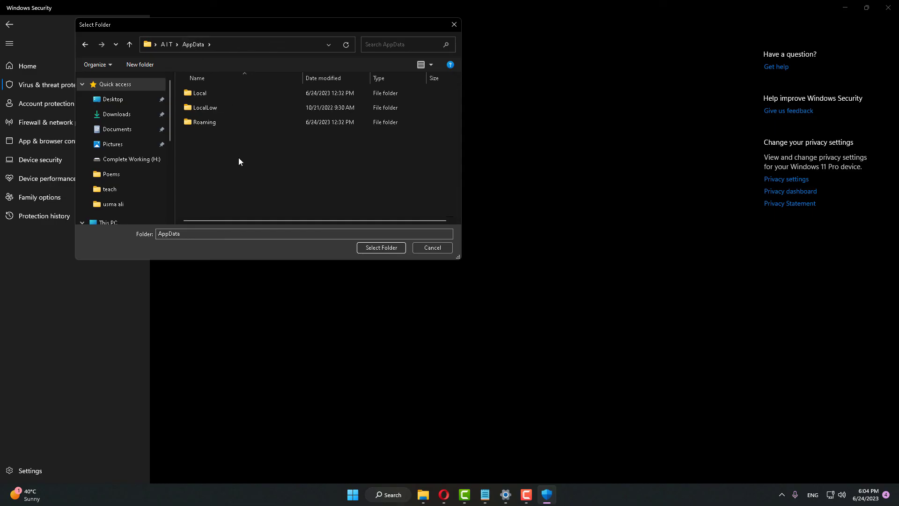
double_click(201, 97)
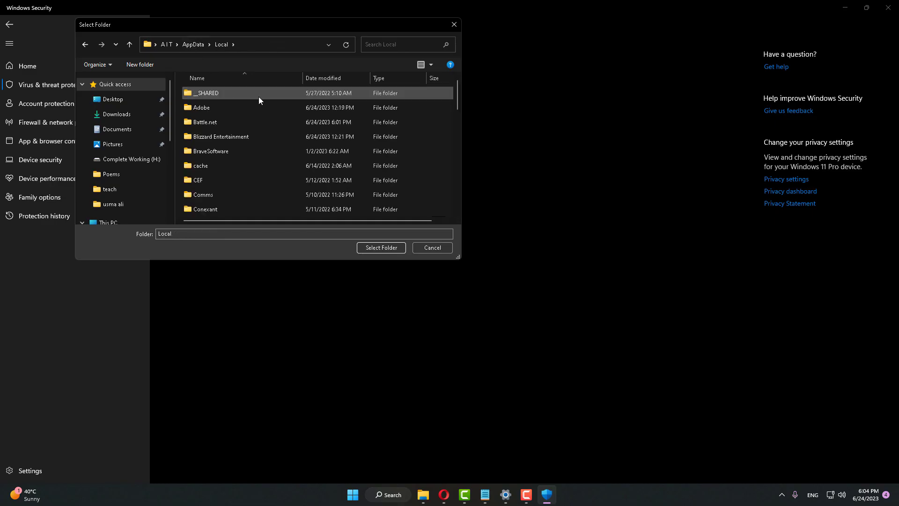
left_click(237, 139)
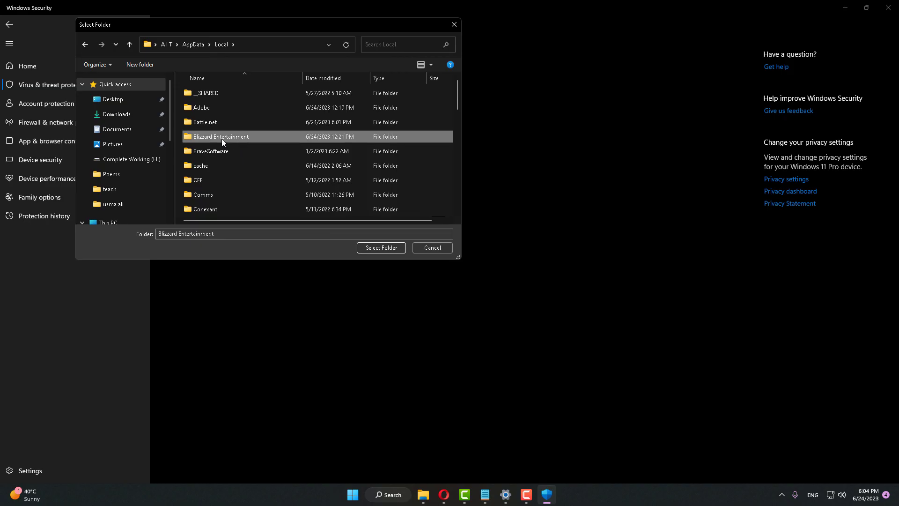
left_click(378, 249)
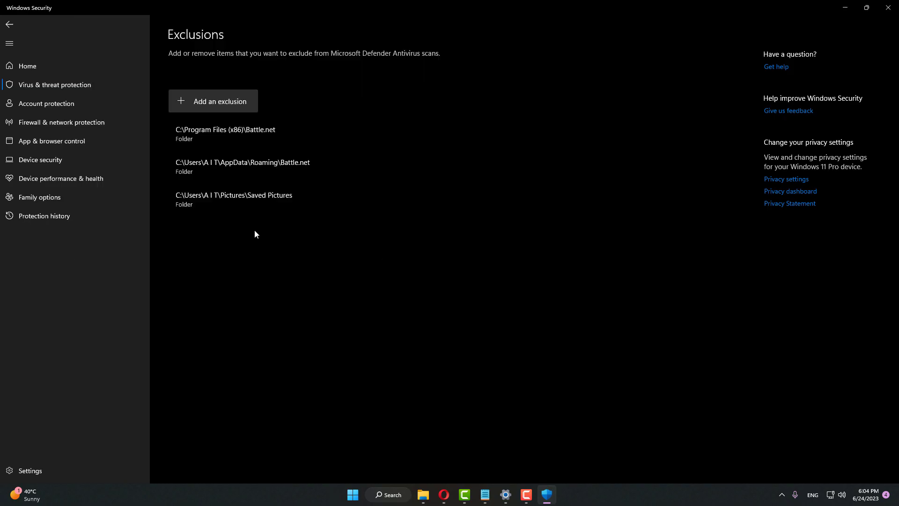
left_click(887, 9)
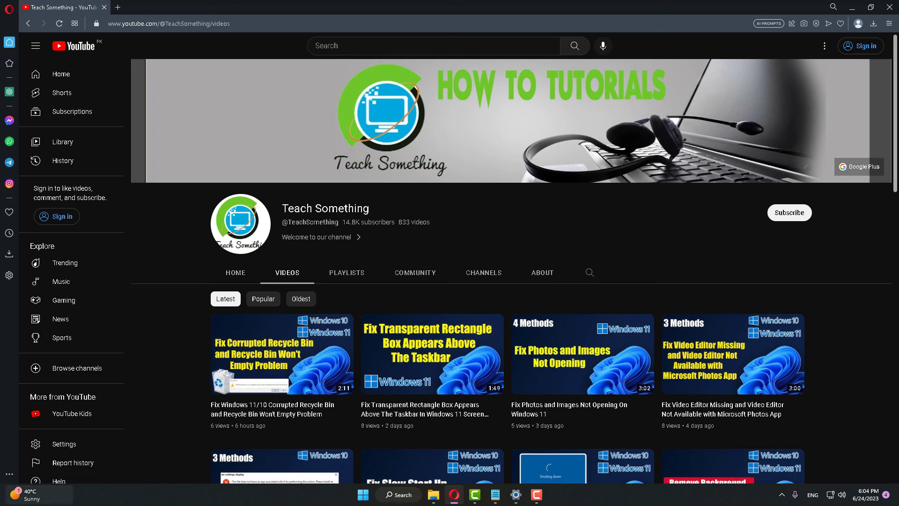
Display the computer's Restart option among the power choices and dismiss it without restarting.
left_click(363, 494)
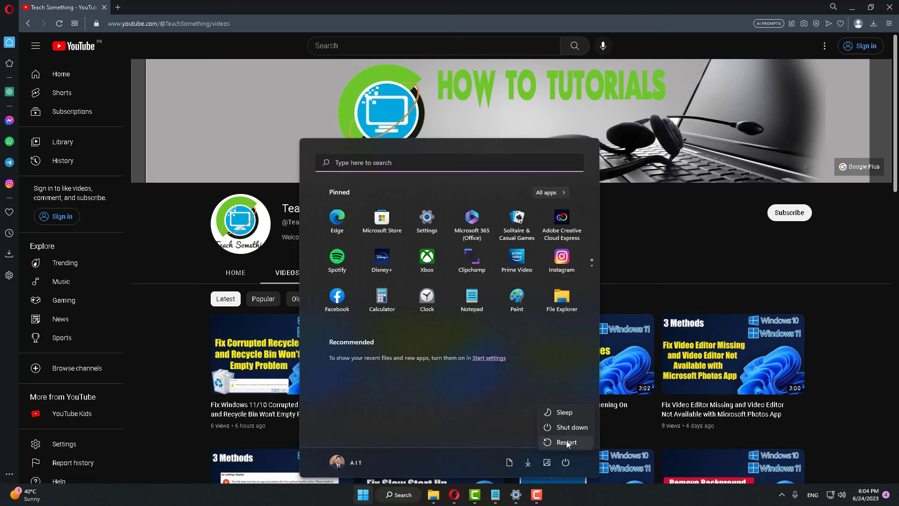
left_click(641, 217)
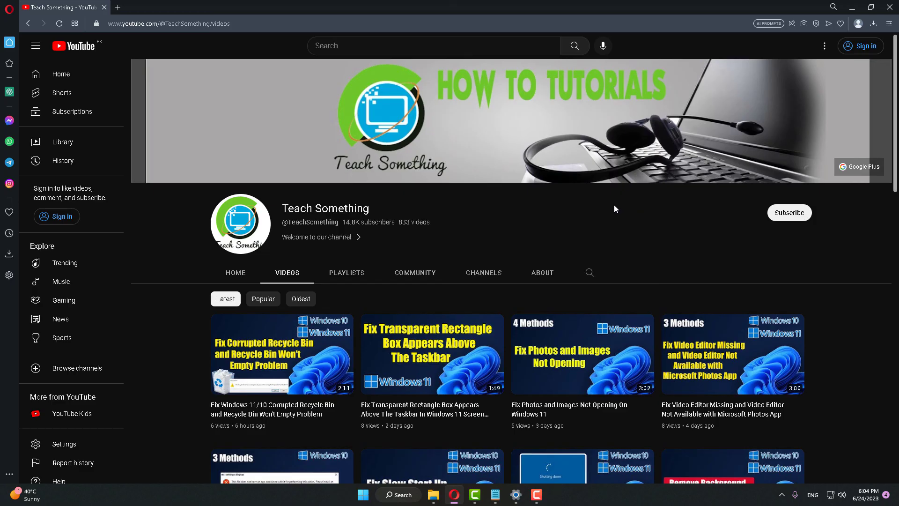
Open Windows Update in Settings, check the listed cumulative update and its download progress, and minimize Settings.
left_click(363, 495)
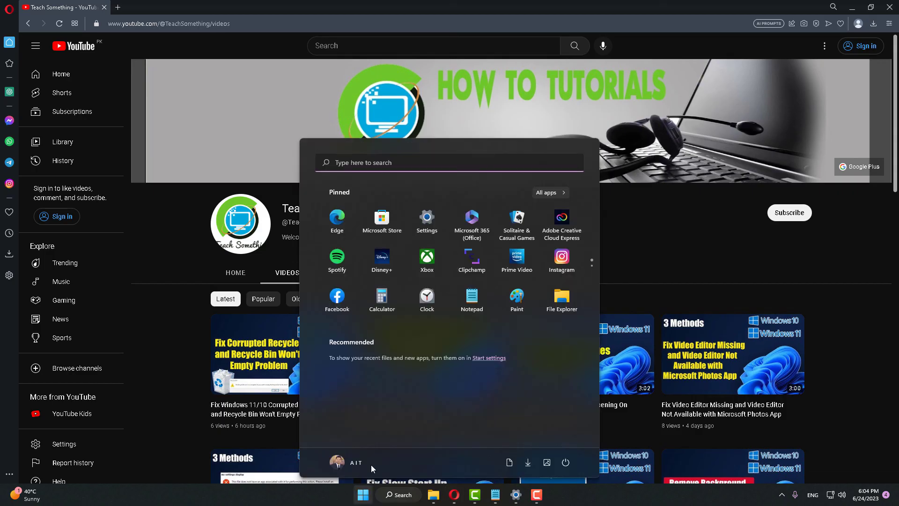
left_click(426, 226)
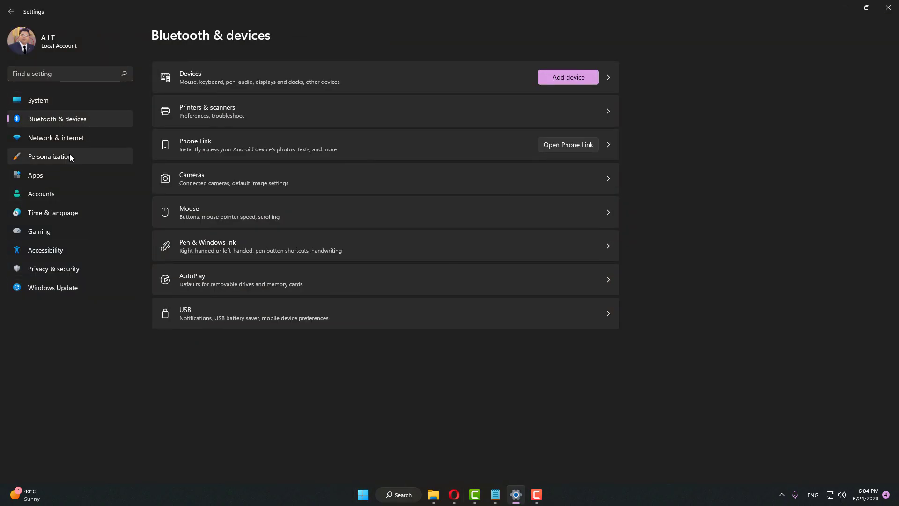
left_click(56, 293)
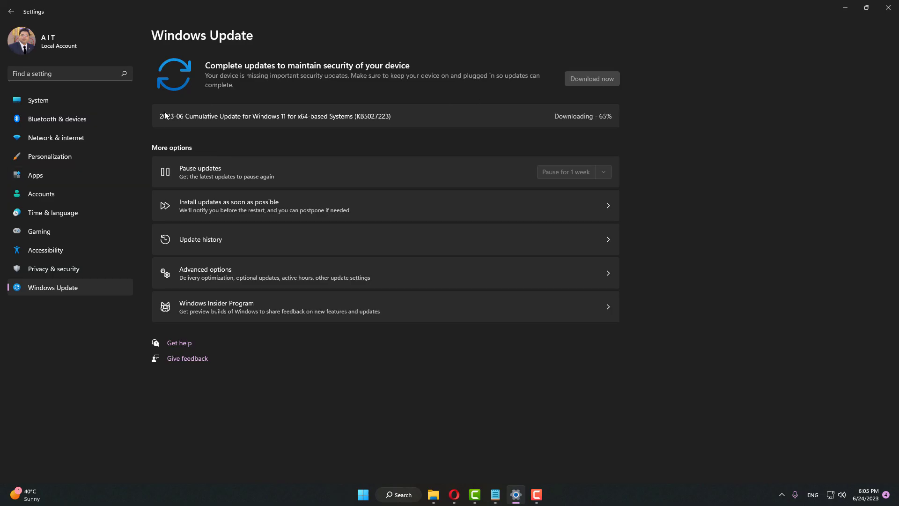
left_click_drag(404, 118, 159, 117)
left_click(560, 128)
left_click_drag(614, 116, 554, 116)
left_click(545, 118)
left_click(846, 11)
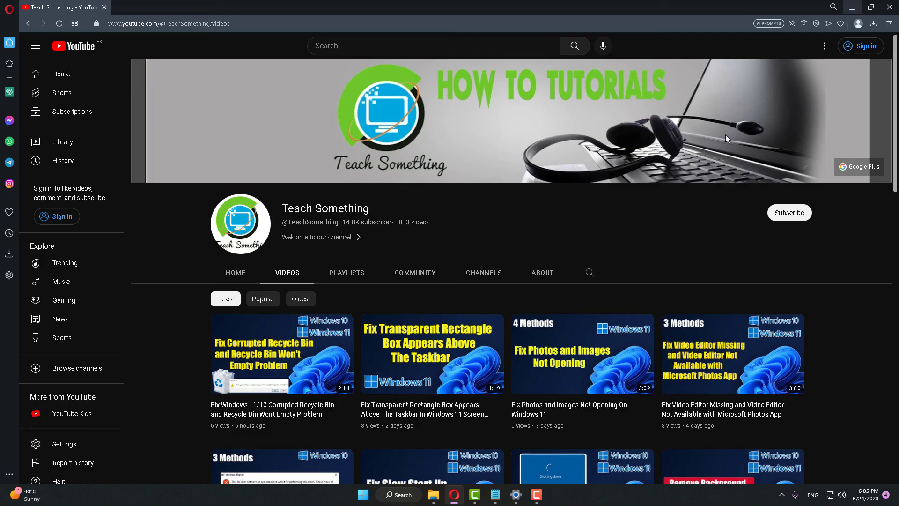